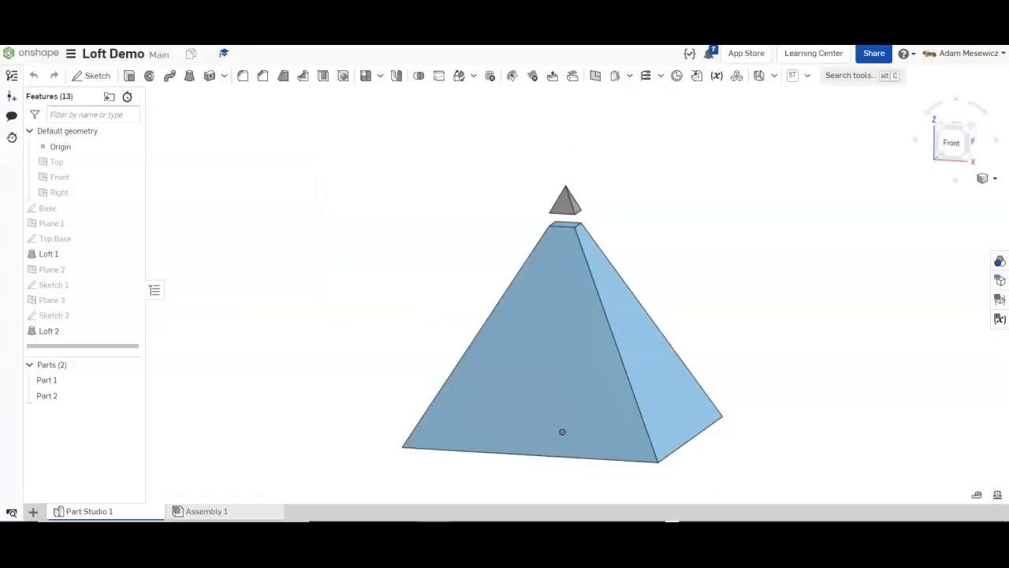
Browse the Eye of Providence pyramid reference images in Google Images.
mouse_move(408, 221)
right_mouse_down()
mouse_move(437, 205)
mouse_move(422, 229)
mouse_move(401, 228)
mouse_move(403, 243)
mouse_move(418, 219)
right_mouse_up()
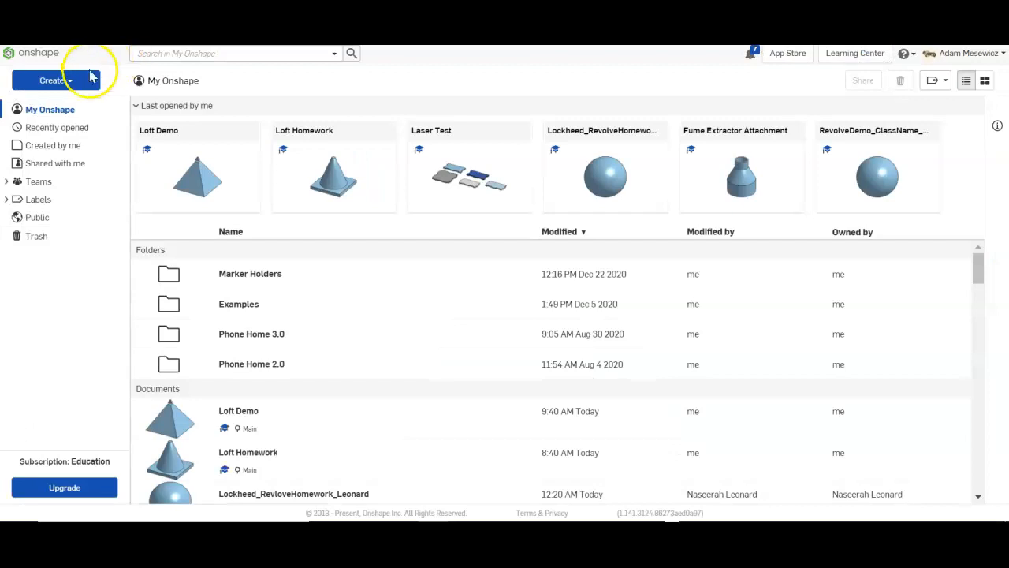
Create a new document named ClassName_LoftDemo_LastName from the Create menu.
left_click(81, 79)
left_click(79, 100)
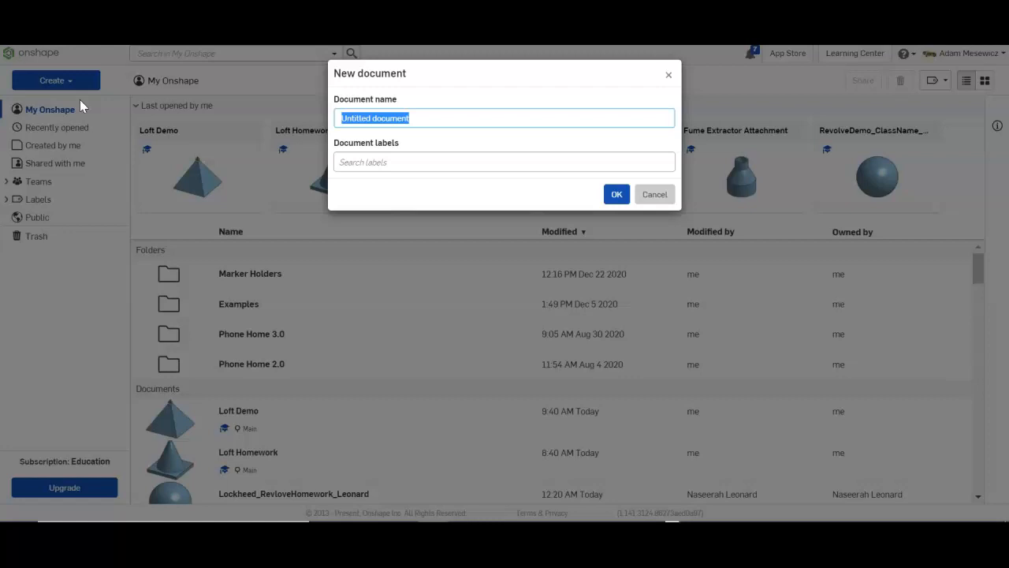
type("ClassName_LoftDemo_LastName")
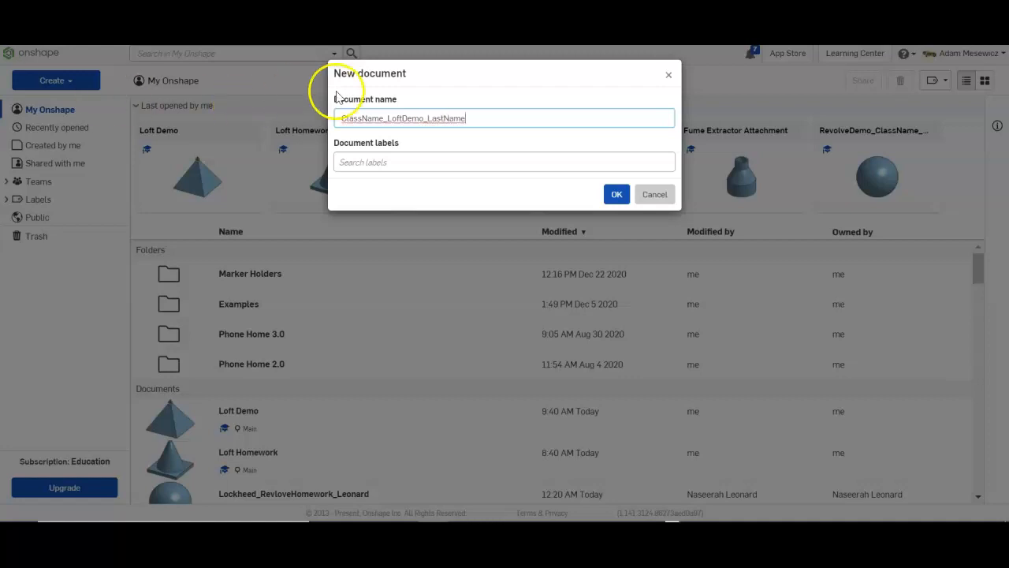
left_click(615, 191)
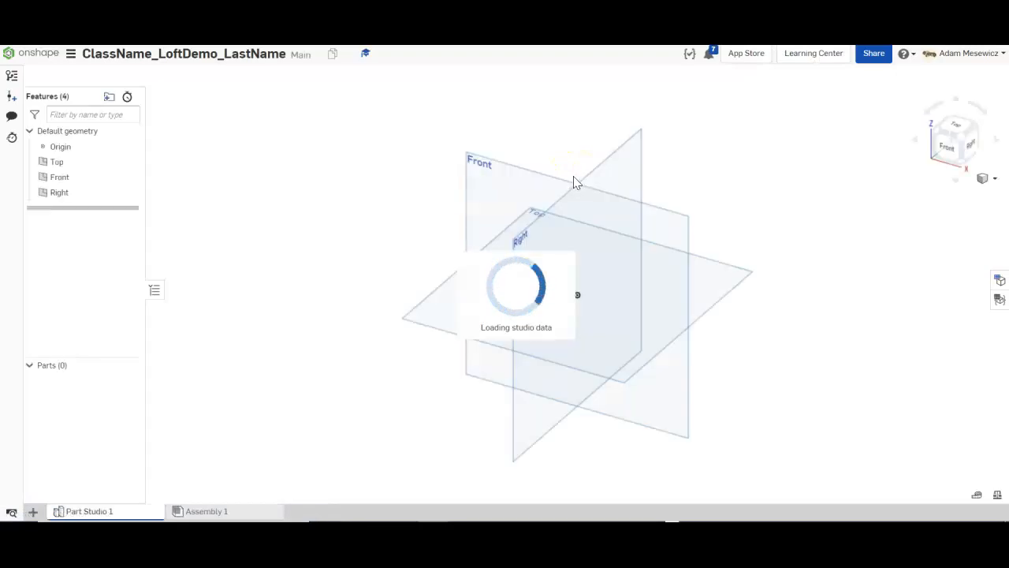
Switch to the Top view and hide the Front and Right planes.
left_click(954, 127)
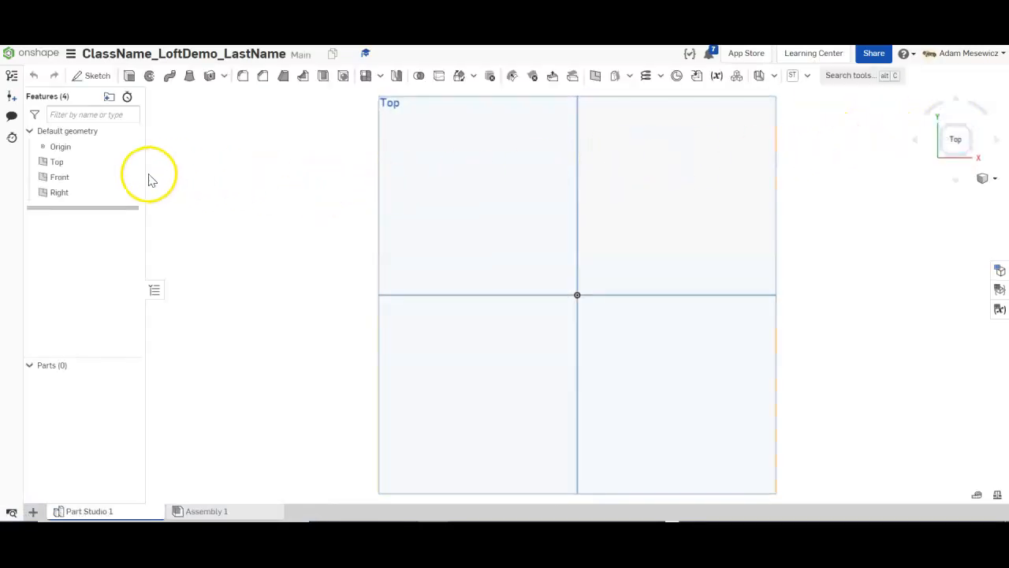
left_click(130, 177)
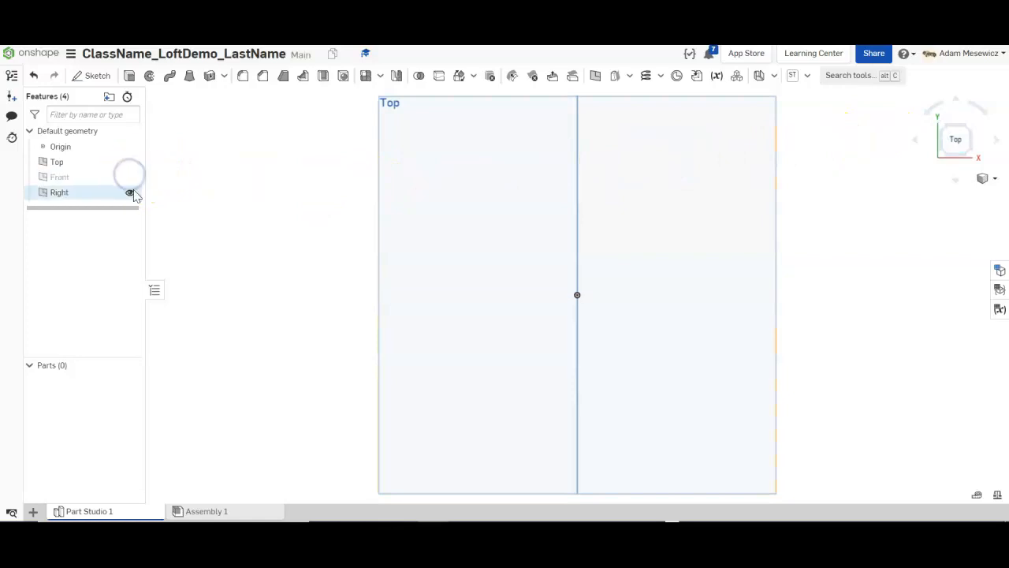
left_click(130, 193)
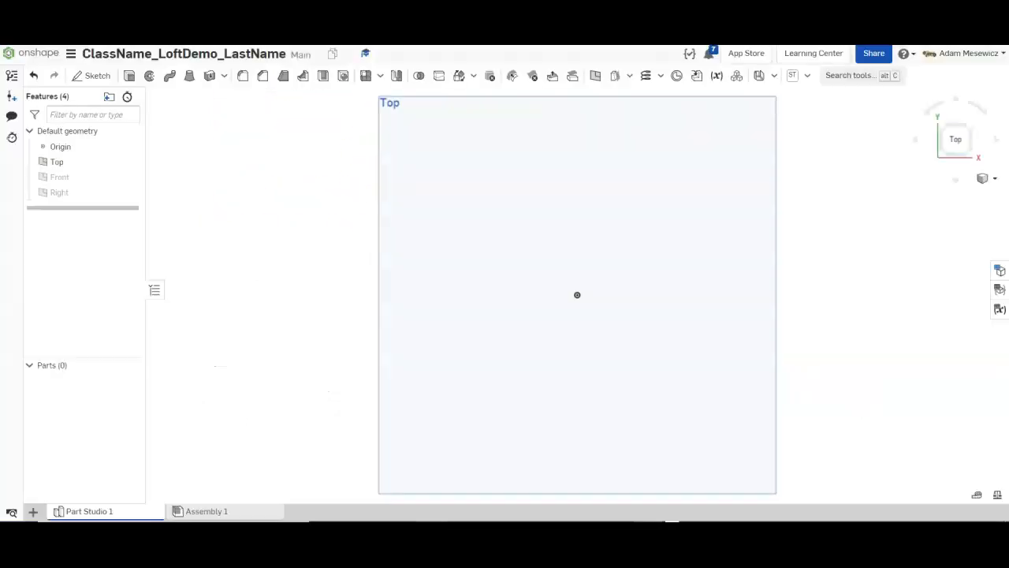
Start a sketch on the Top plane and draw a centre-point rectangle at the origin.
left_click(94, 75)
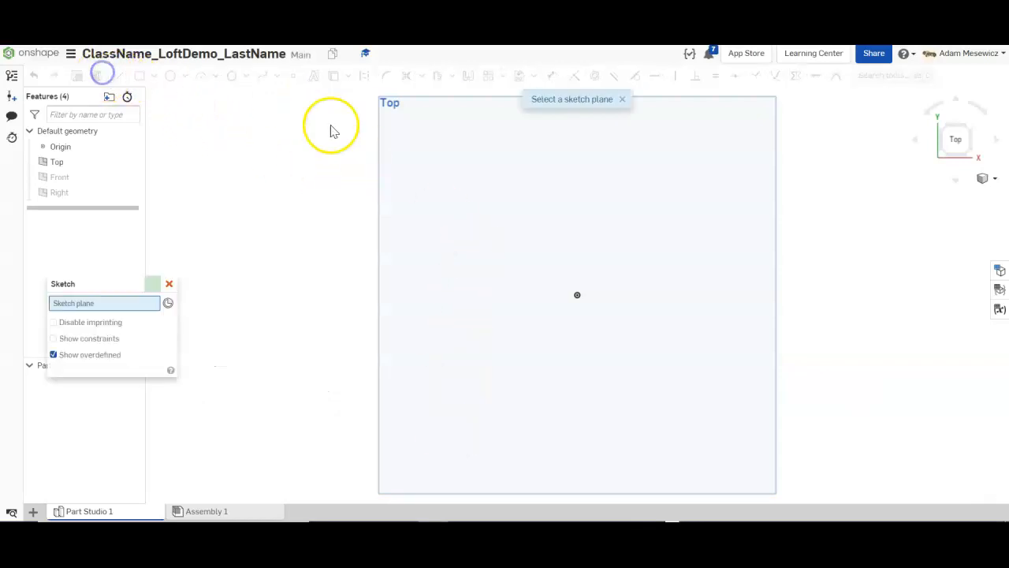
left_click(439, 157)
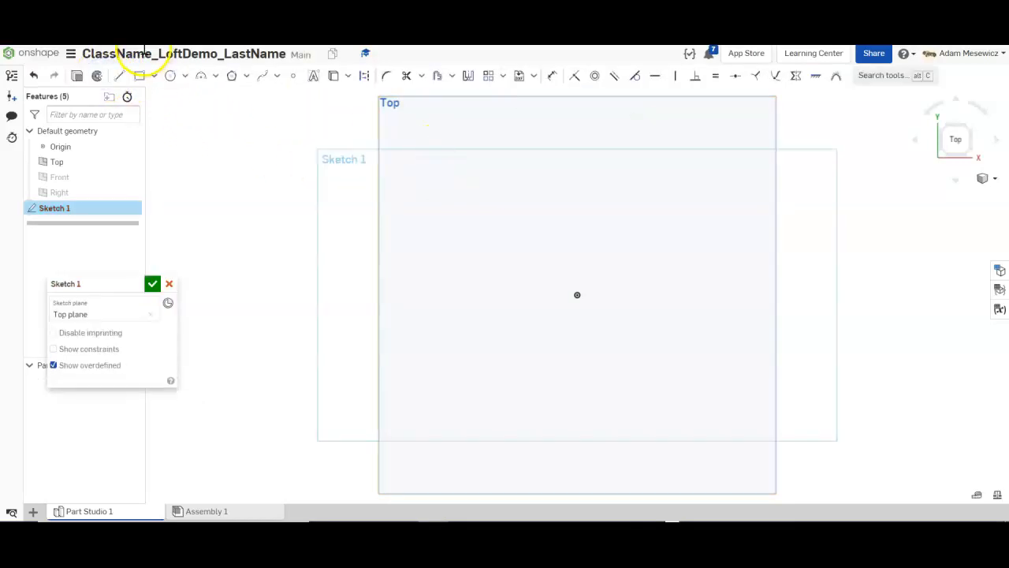
left_click(154, 76)
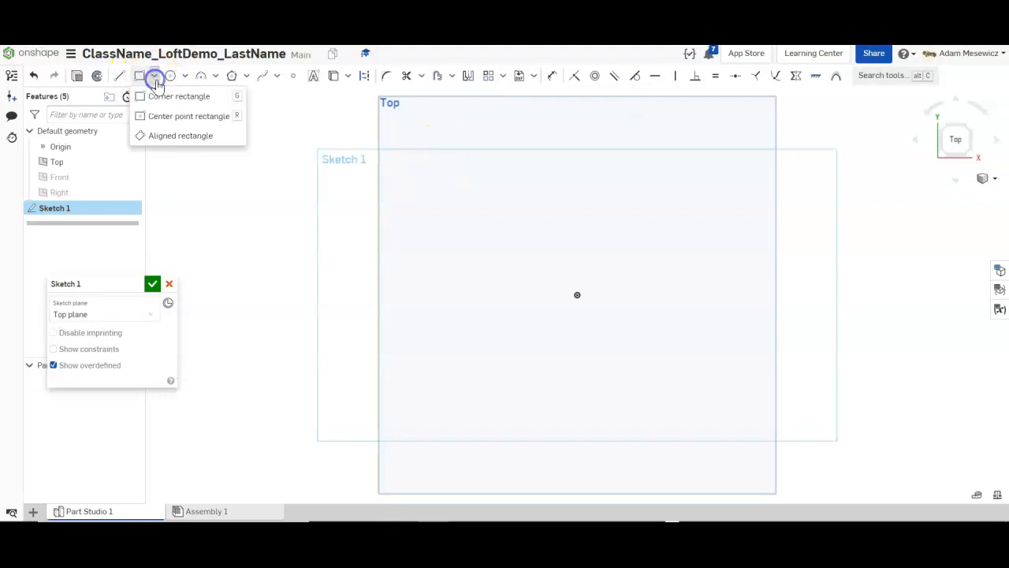
left_click(166, 115)
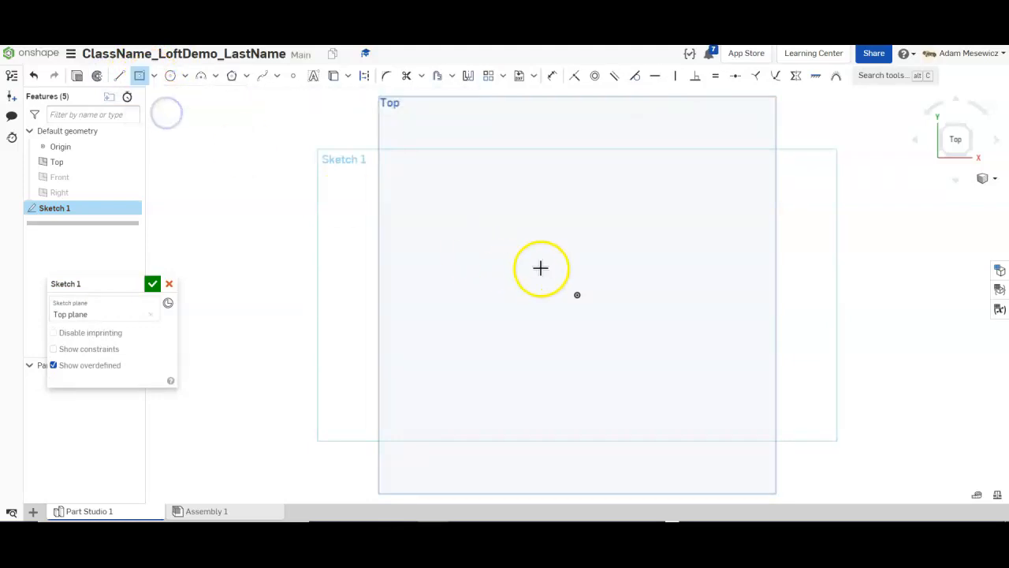
left_click(579, 296)
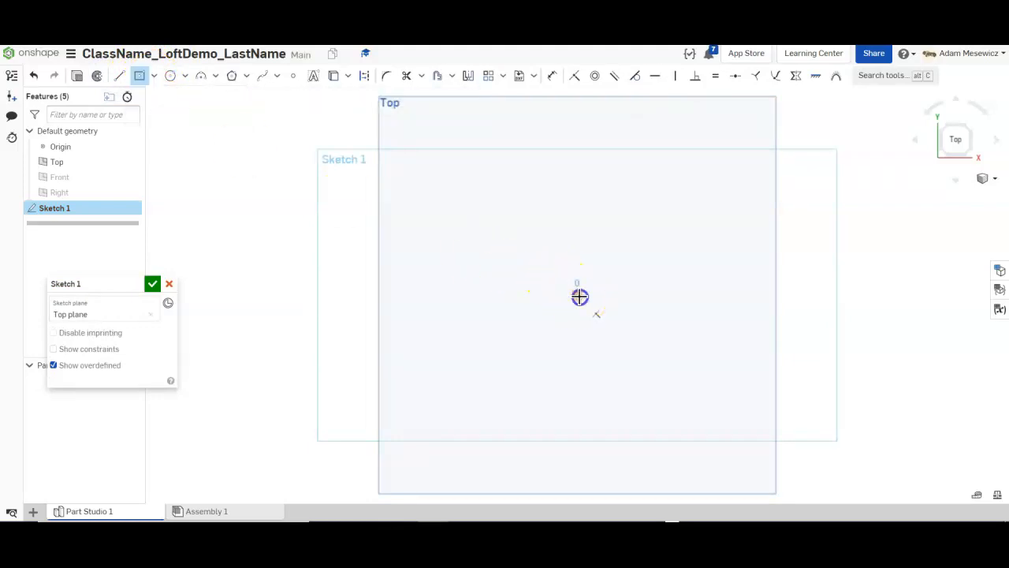
left_click(436, 157)
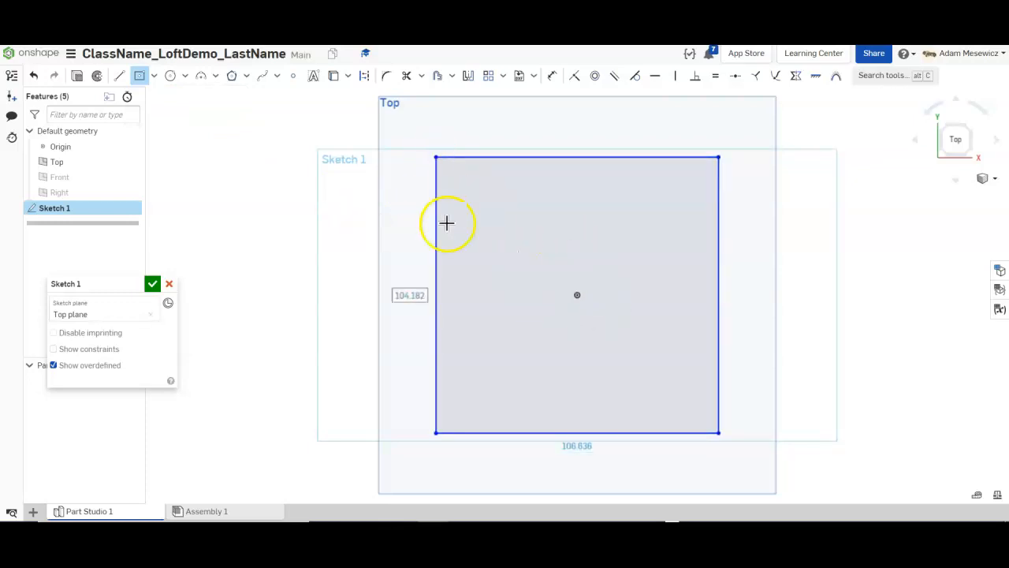
Dimension the rectangle's left edge to 100 mm.
left_click(553, 85)
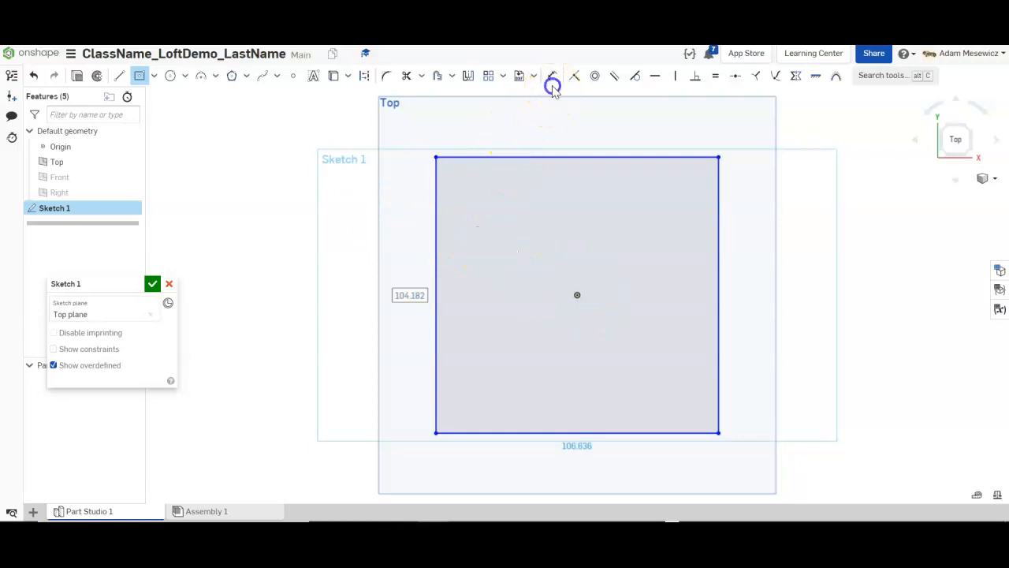
left_click(436, 269)
left_click(393, 302)
type("100")
key("Return")
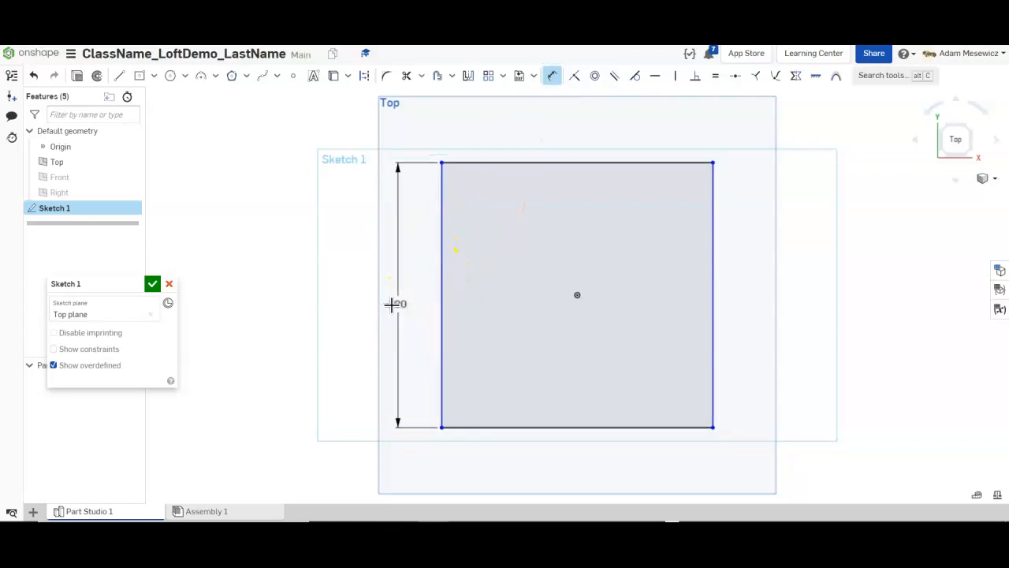
Make the left and top edges equal, rename the sketch Bottom of Base, and finish it.
left_click(716, 76)
left_click(441, 251)
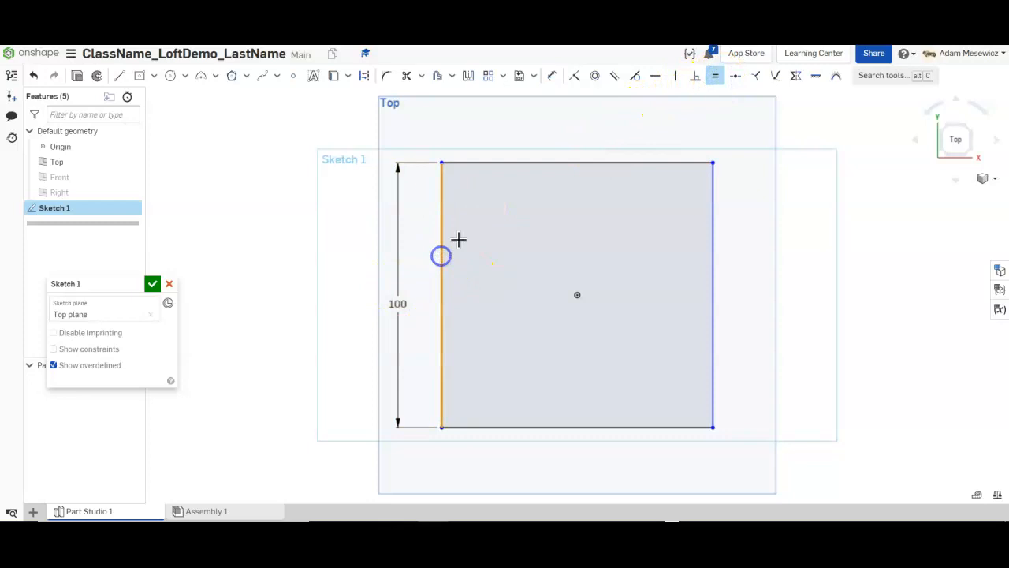
left_click(498, 162)
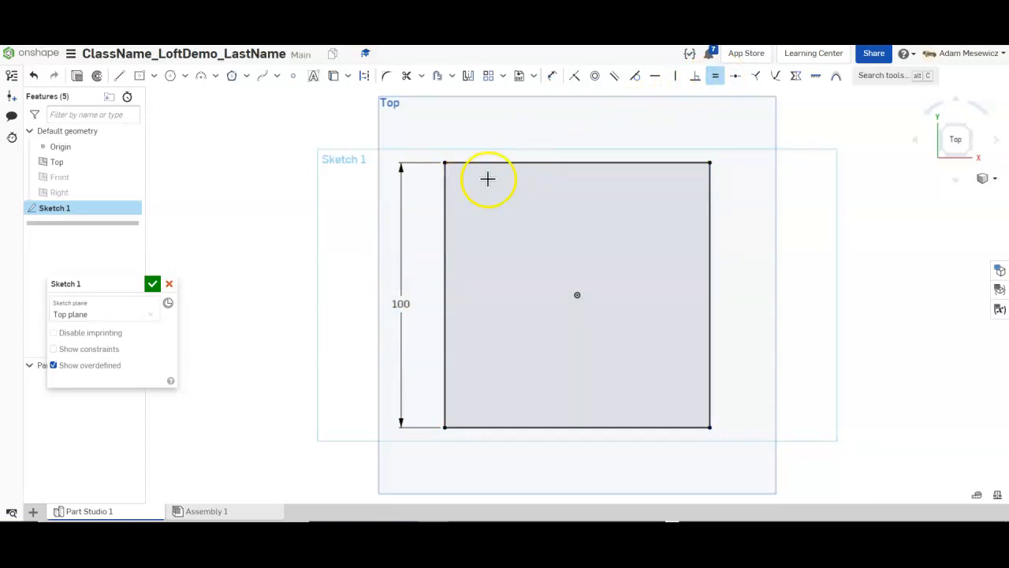
left_click(716, 76)
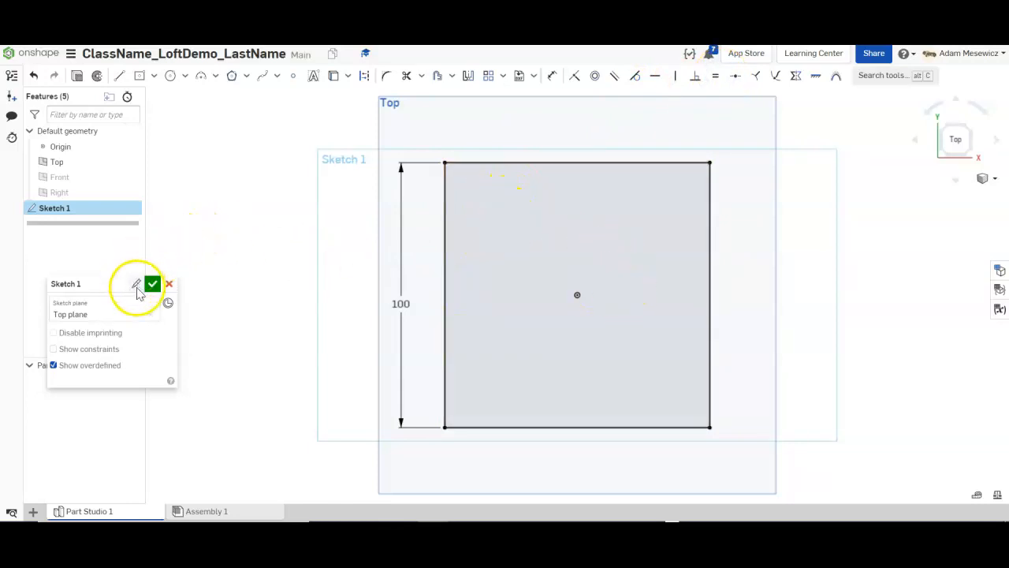
left_click(136, 286)
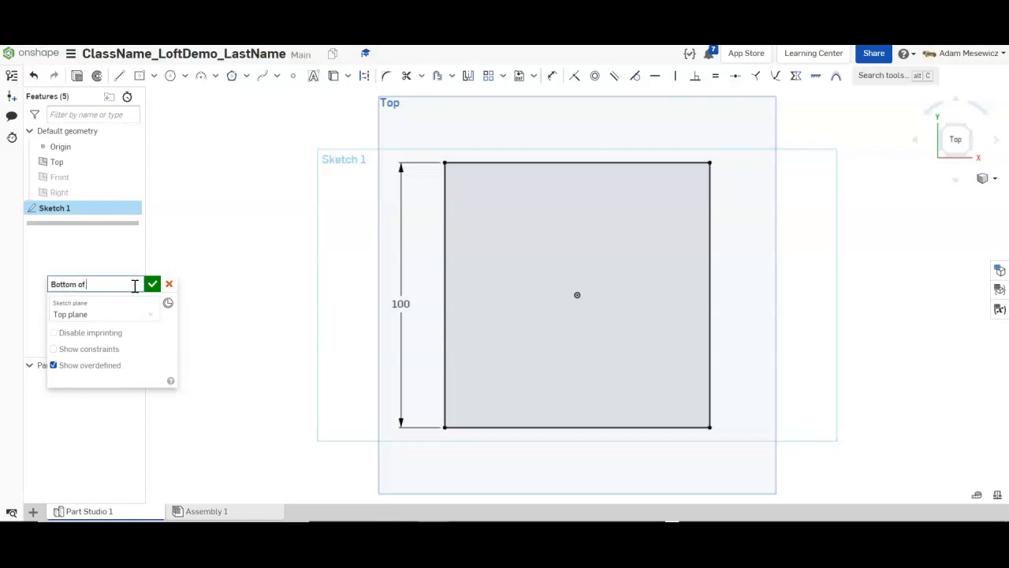
left_click(152, 284)
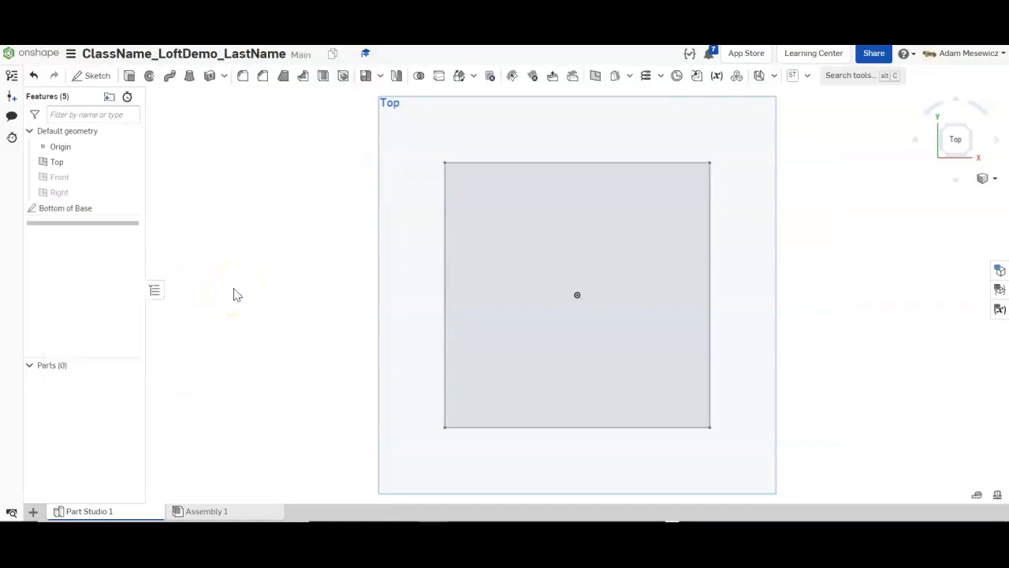
scroll(235, 288, "up", 1)
scroll(512, 289, "down", 2)
scroll(787, 305, "up", 1)
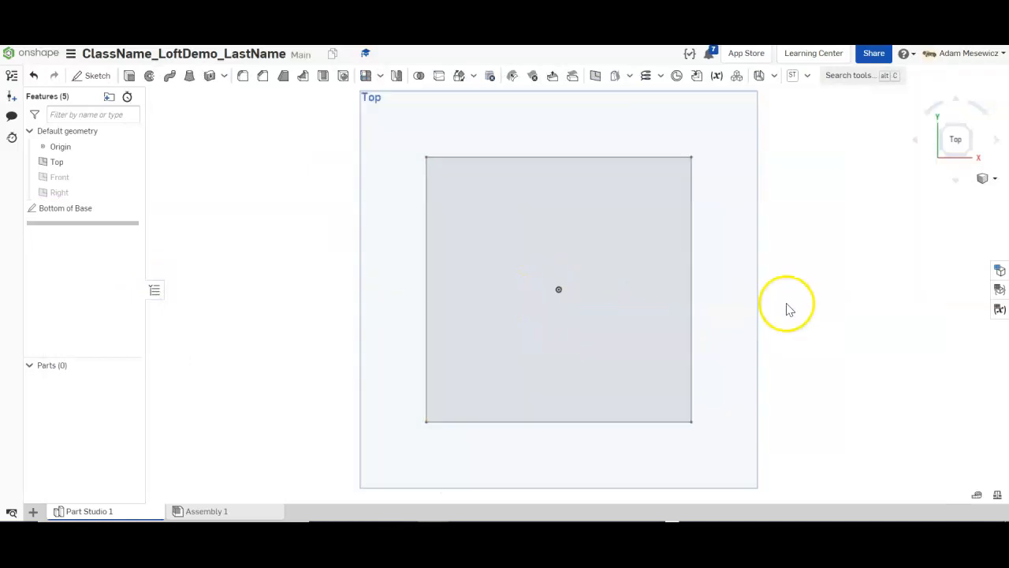
mouse_move(497, 383)
right_mouse_down()
mouse_move(489, 338)
mouse_move(493, 379)
right_mouse_up()
left_click(954, 132)
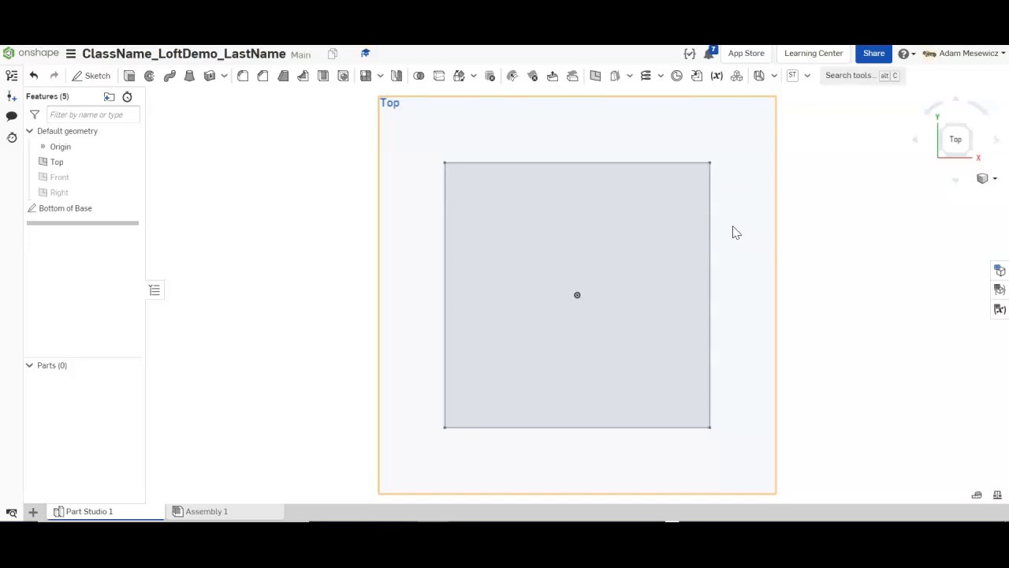
mouse_move(753, 276)
right_mouse_down()
mouse_move(743, 240)
mouse_move(753, 279)
right_mouse_up()
left_click(955, 139)
From the Top plane's context menu, create an offset plane 80 mm above Top.
right_click(453, 126)
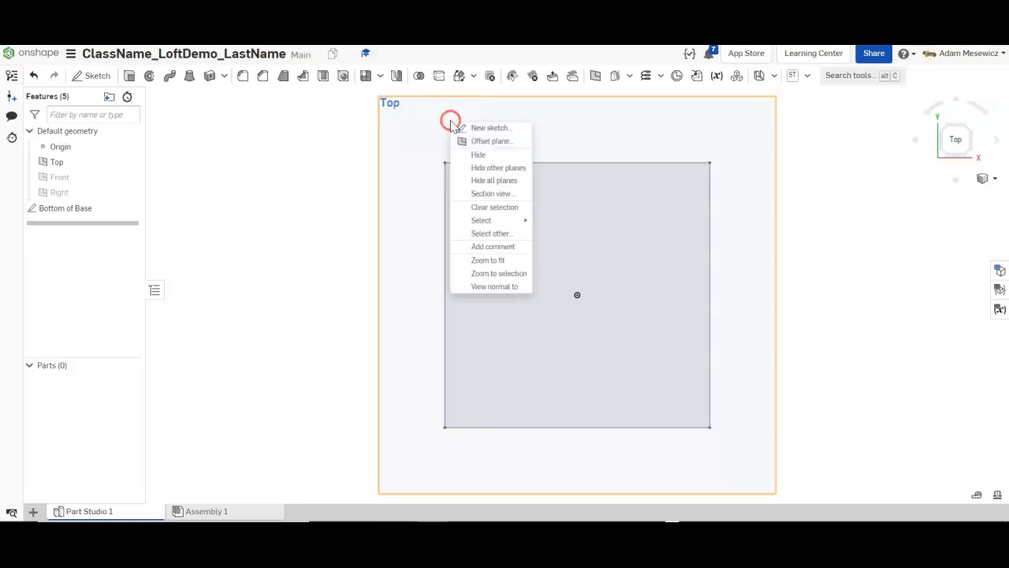
left_click(466, 140)
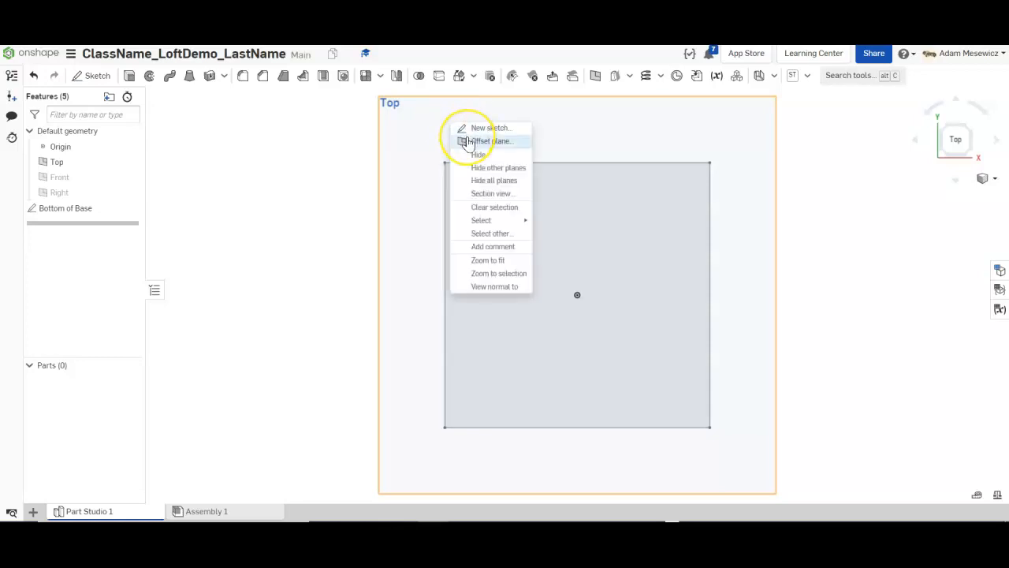
left_click(467, 140)
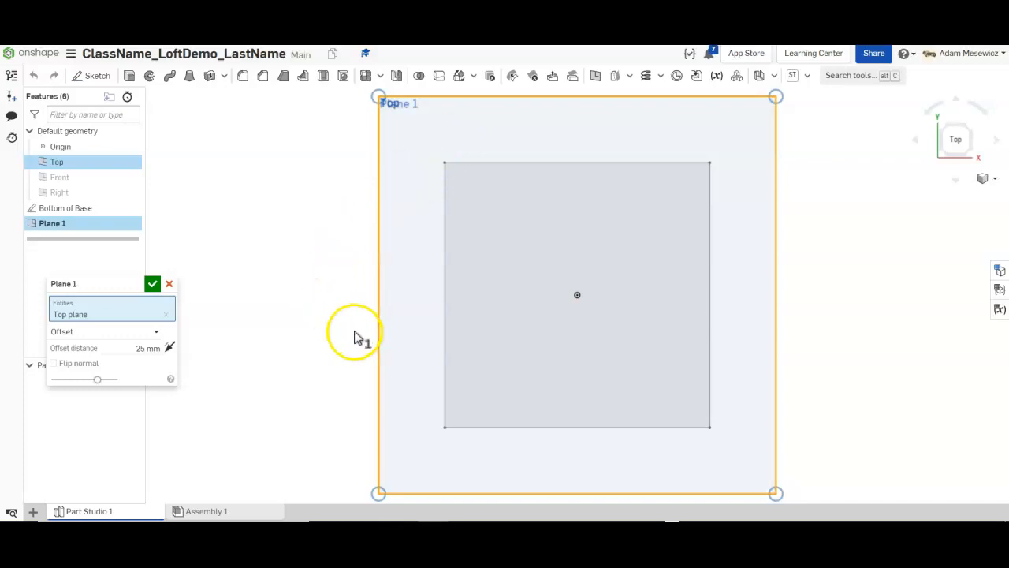
mouse_move(879, 288)
right_mouse_down()
mouse_move(870, 221)
mouse_move(868, 231)
mouse_move(878, 227)
right_mouse_up()
left_click(578, 207)
left_click_drag(577, 183, 572, 120)
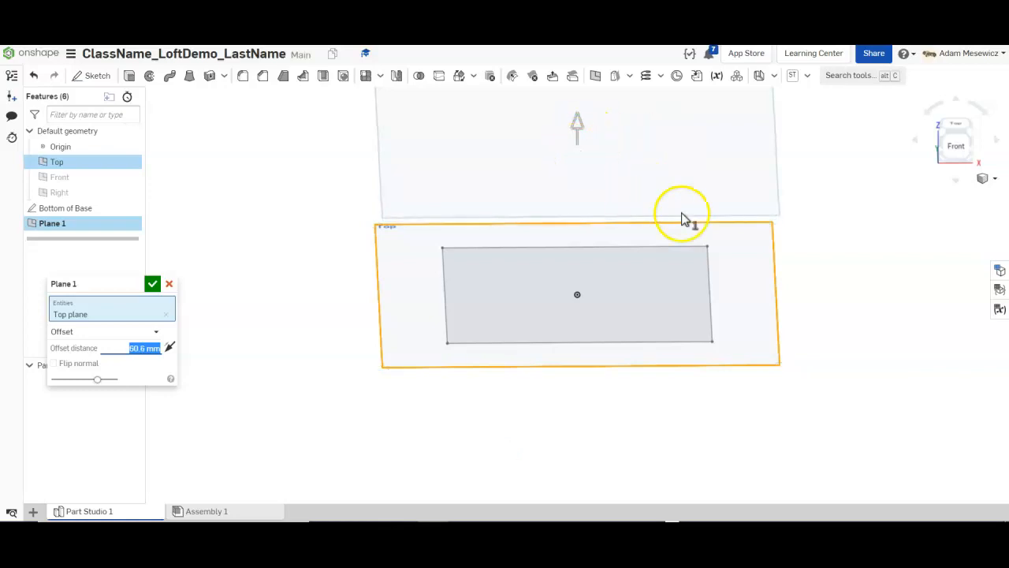
right_click_drag(842, 173, 845, 209)
left_click(577, 241)
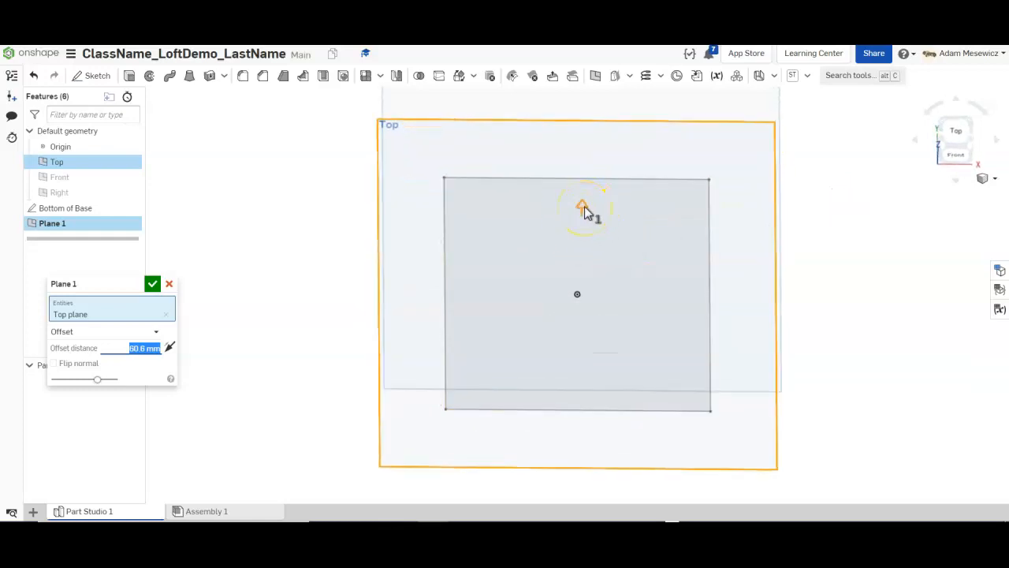
left_click(521, 240)
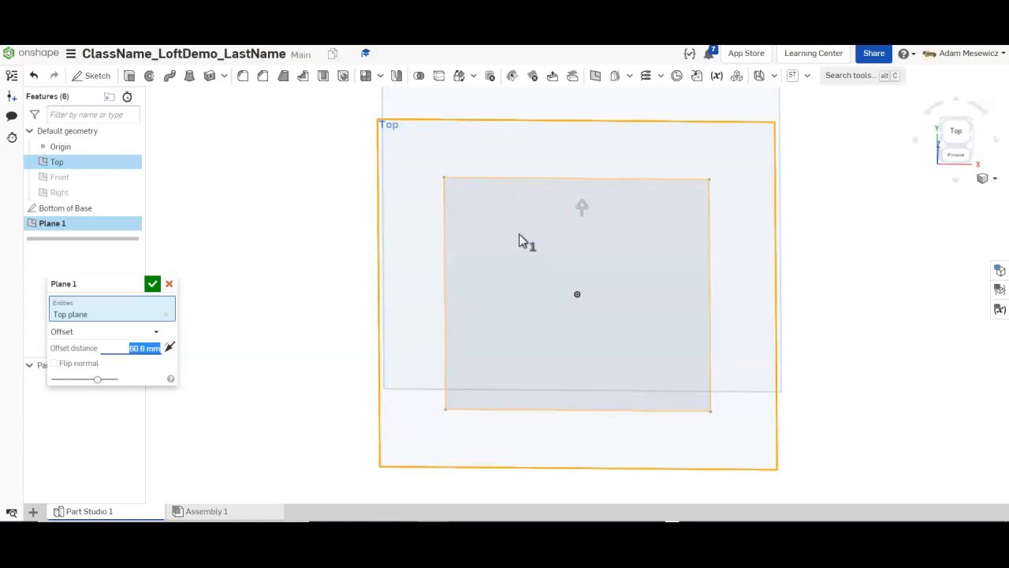
left_click(586, 467)
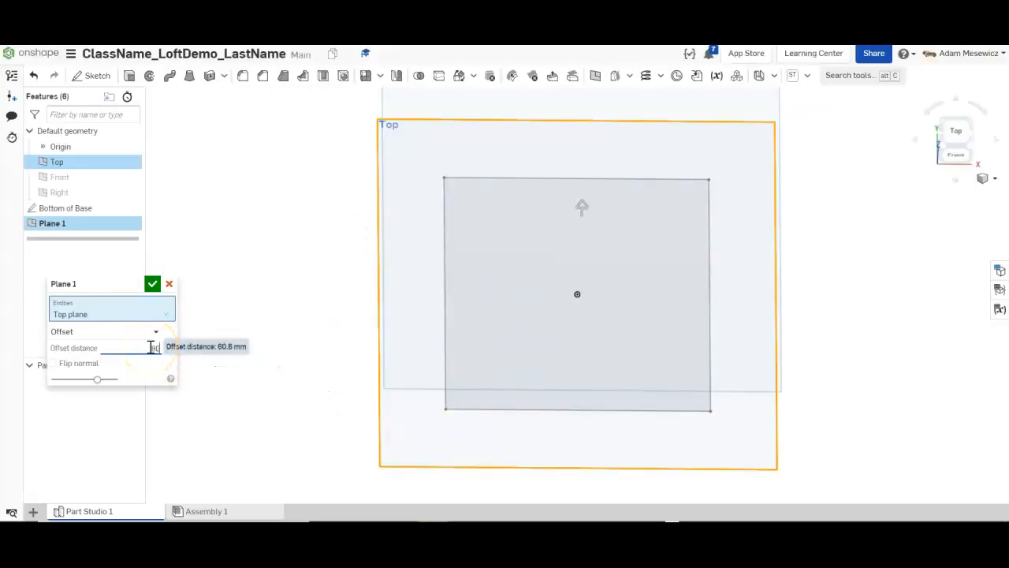
left_click(152, 283)
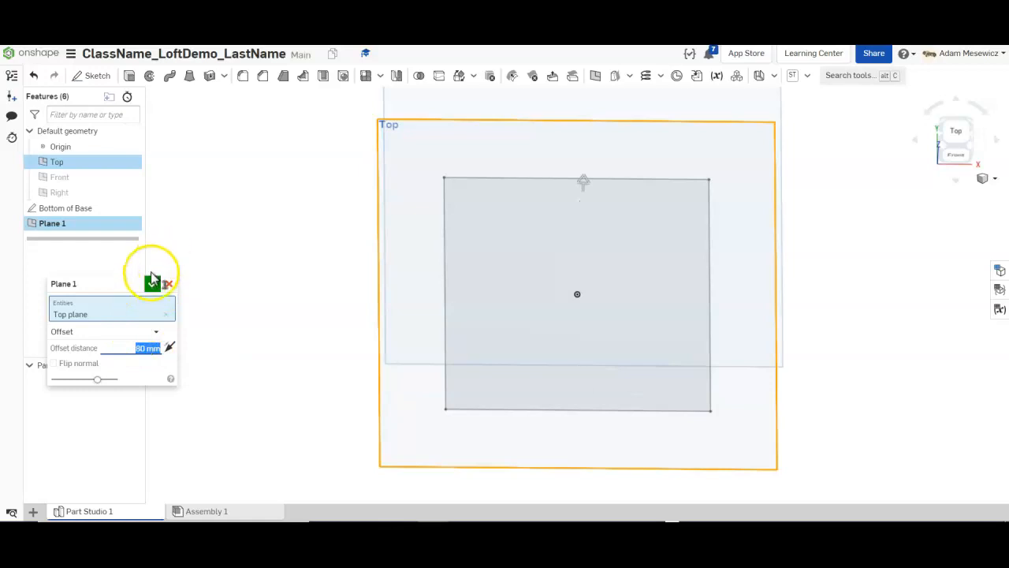
Hide the Bottom of Base sketch and Top plane, then view Plane 1 from above.
right_click_drag(284, 390, 676, 426)
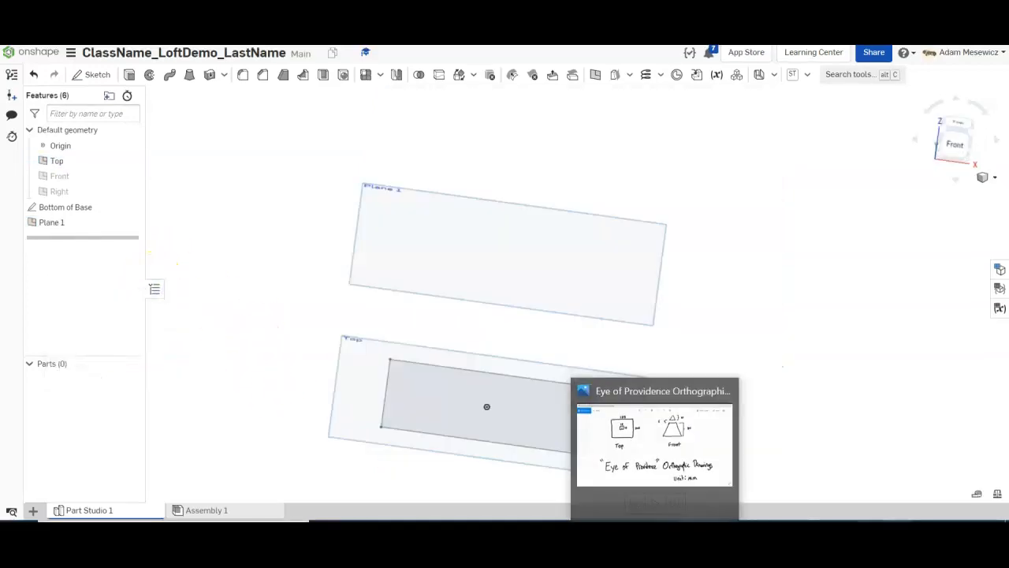
right_click_drag(733, 339, 725, 297)
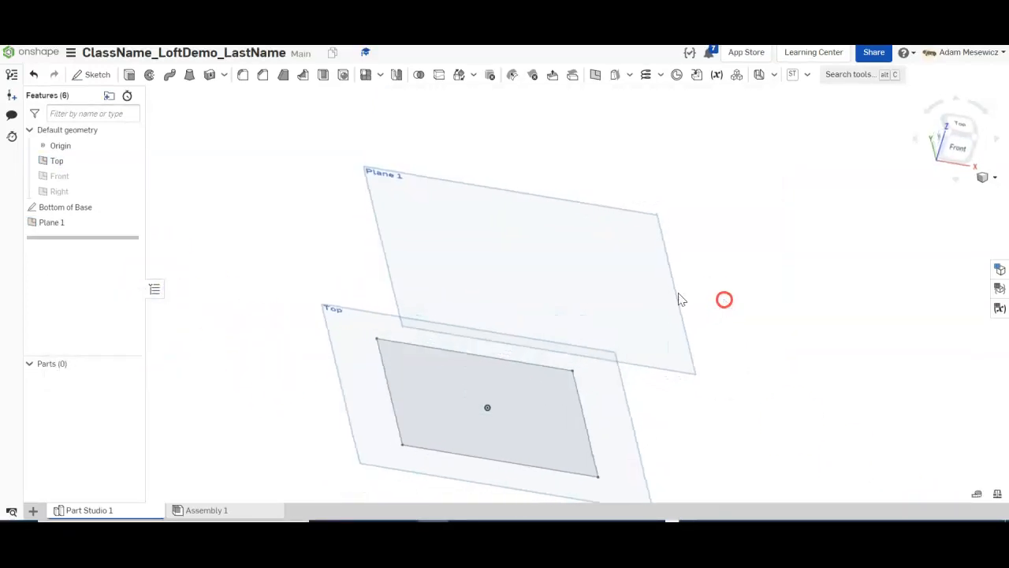
mouse_move(767, 328)
right_mouse_down()
mouse_move(760, 313)
mouse_move(768, 314)
right_mouse_up()
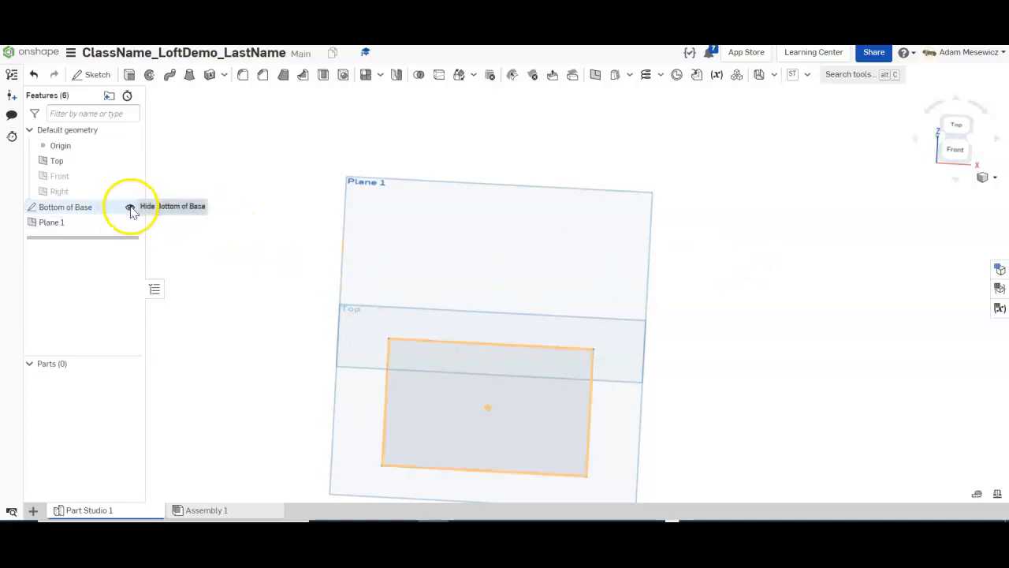
left_click(130, 208)
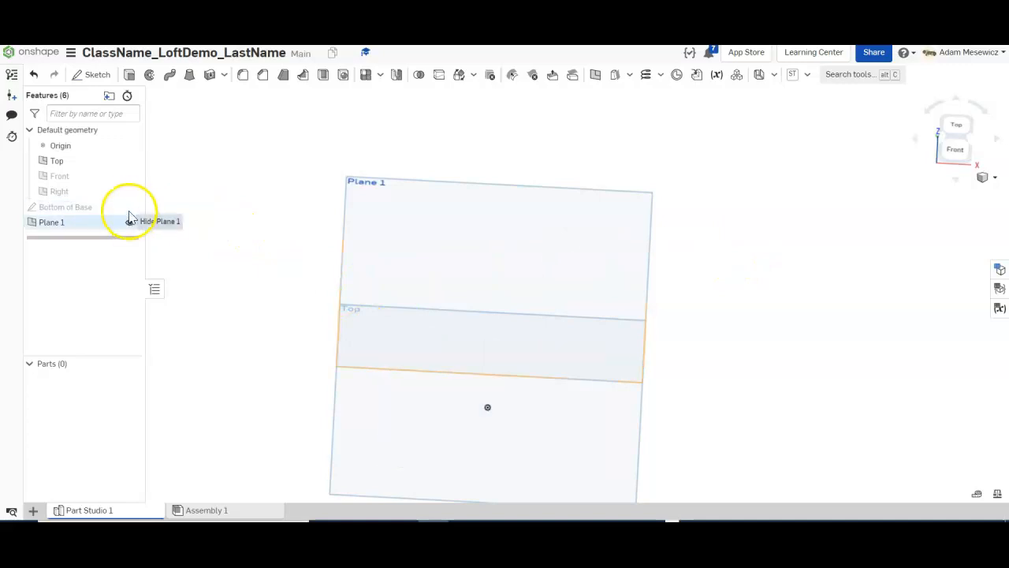
left_click(131, 162)
right_click_drag(302, 203, 791, 180)
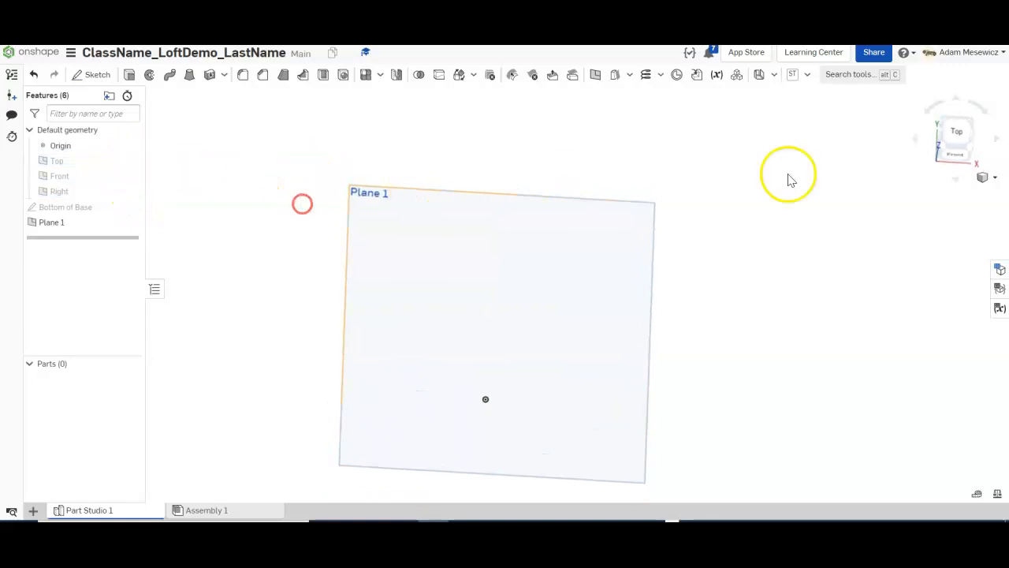
left_click(957, 132)
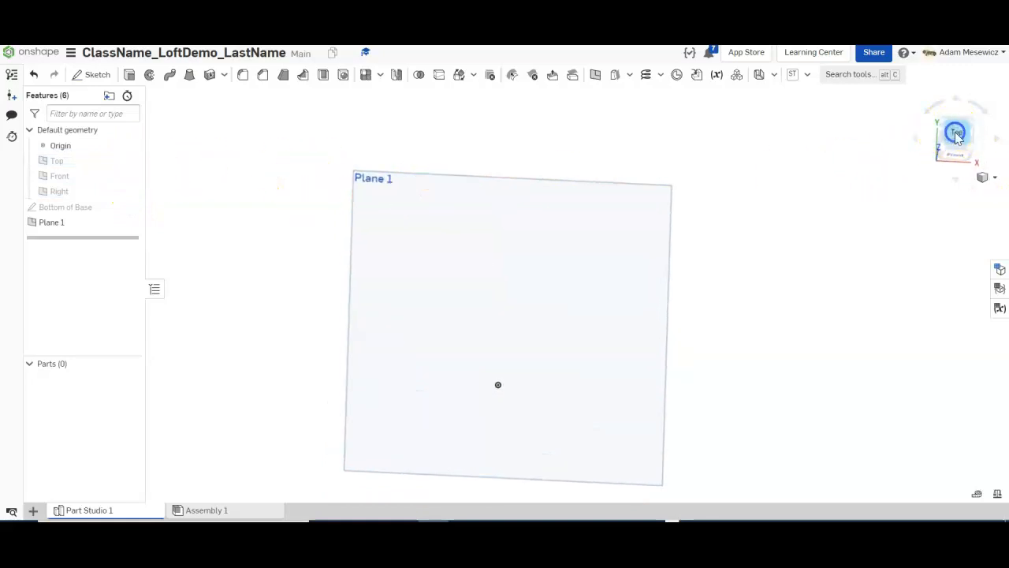
Start a sketch on Plane 1 and draw a centre-point rectangle from the origin.
left_click(82, 74)
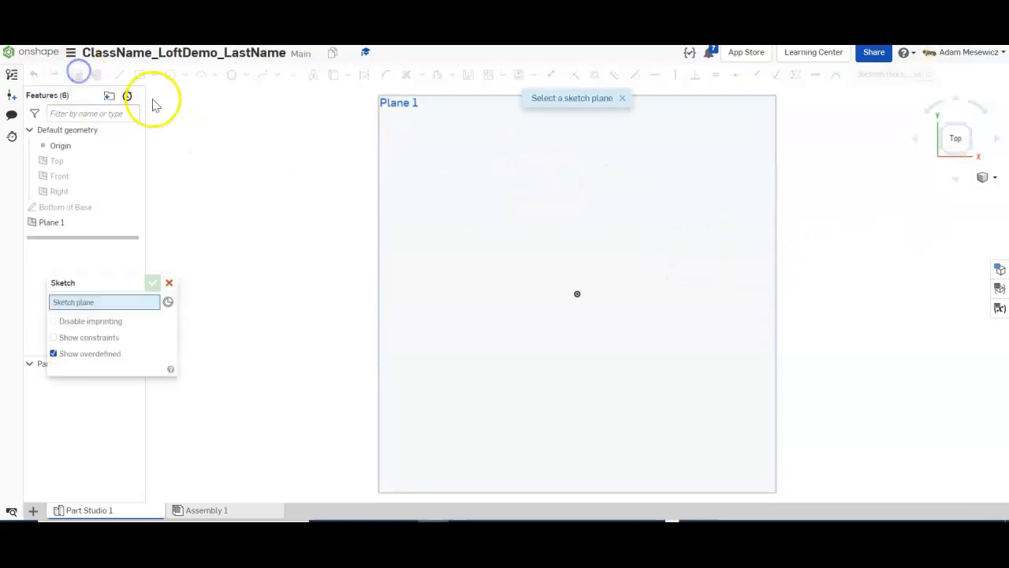
left_click(503, 260)
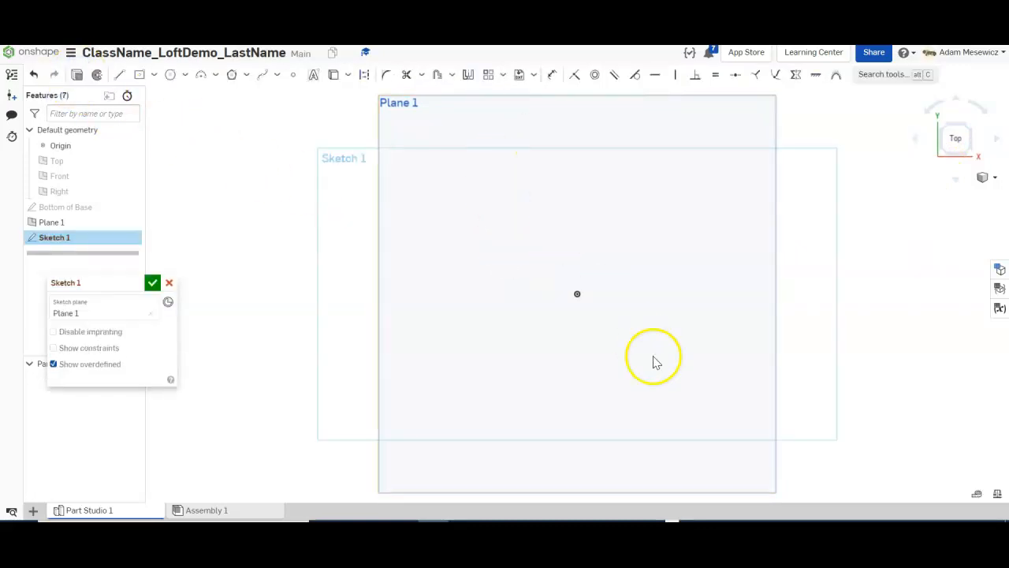
left_click(644, 527)
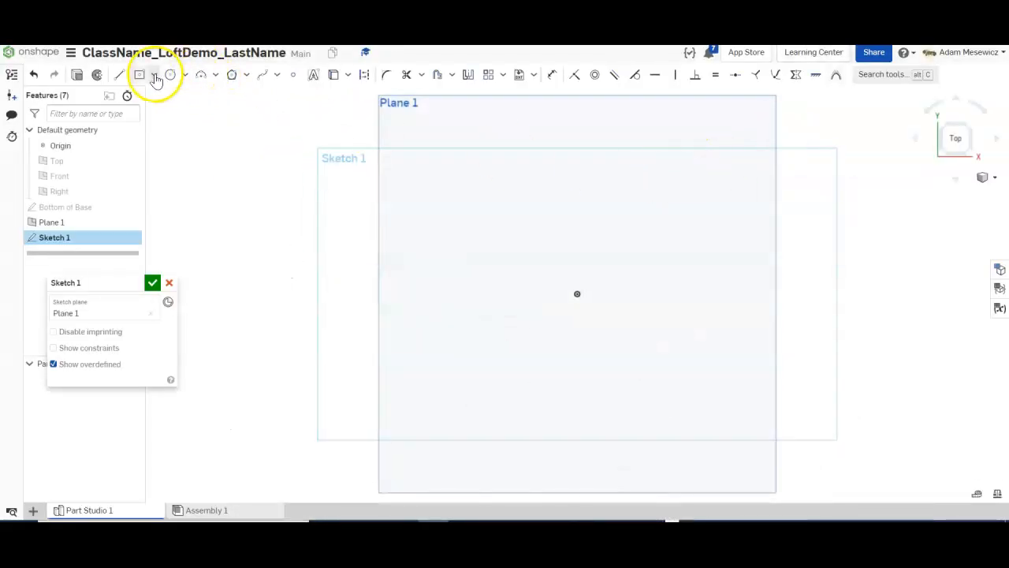
left_click(155, 77)
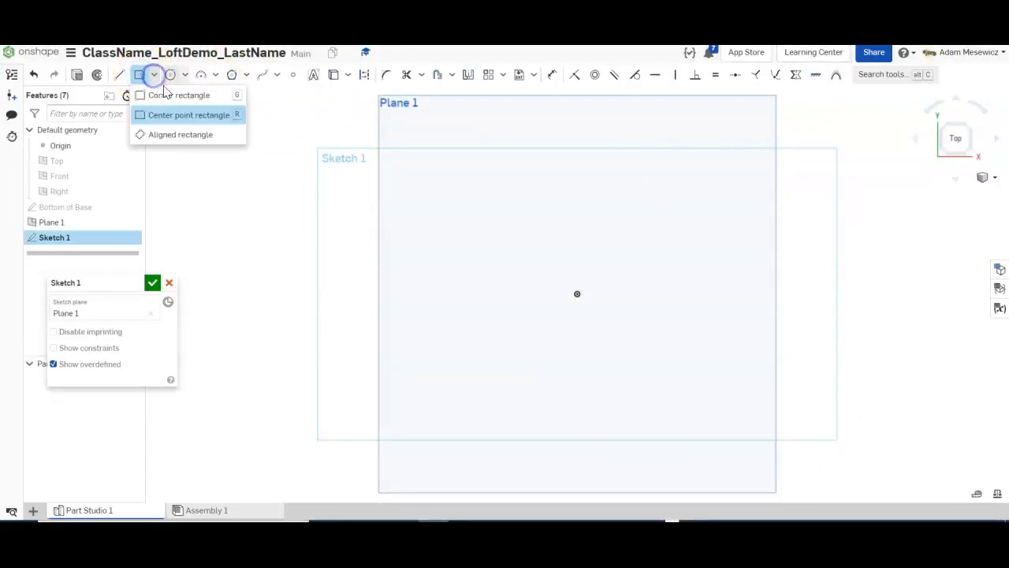
left_click(169, 113)
left_click(579, 296)
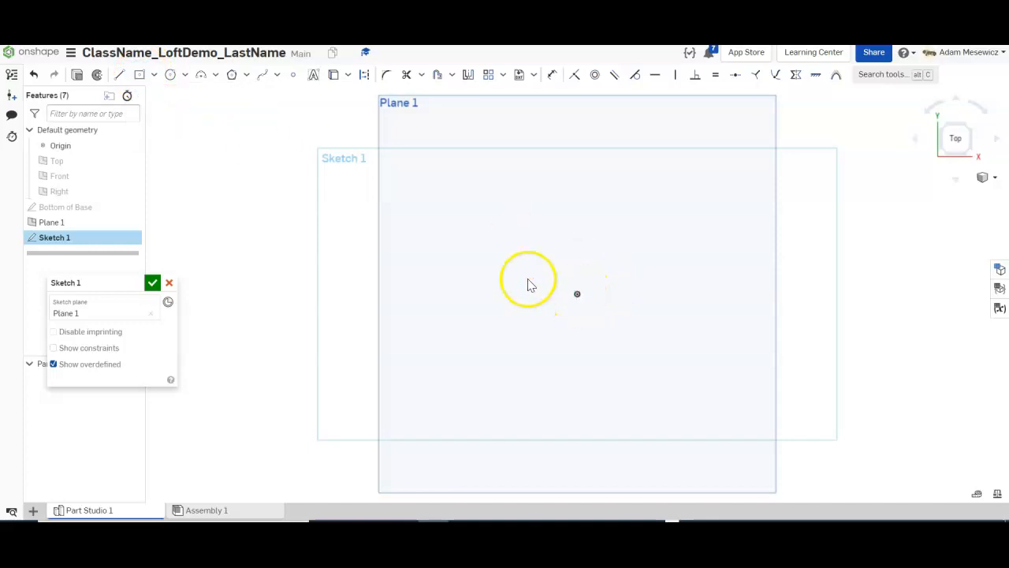
left_click(139, 74)
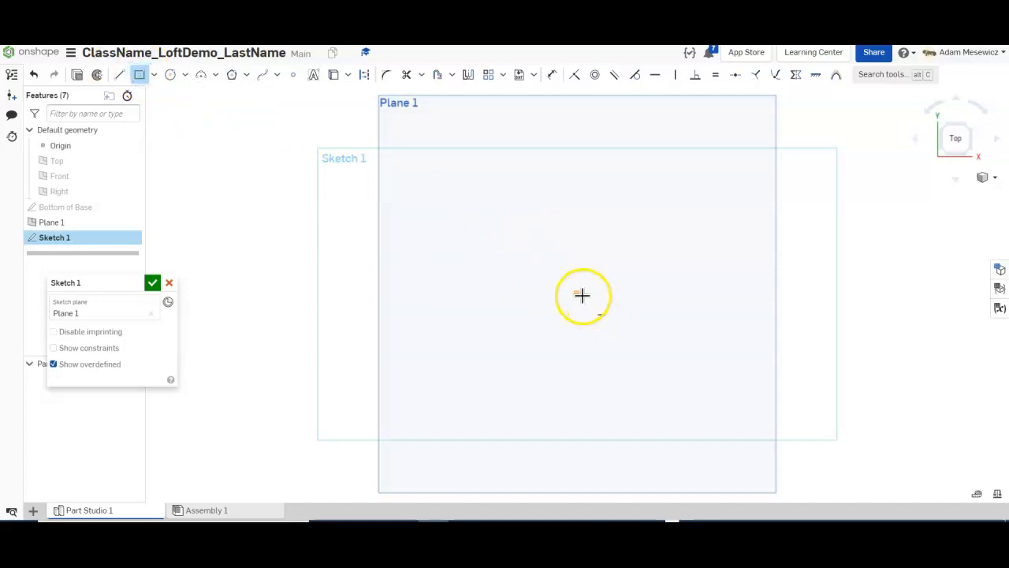
mouse_move(576, 294)
left_mouse_down()
mouse_move(552, 255)
mouse_move(541, 261)
mouse_move(553, 269)
left_mouse_up()
left_click(558, 271)
Dimension the side to 10 mm, make top and left edges equal, and finish Top of Base.
key("d")
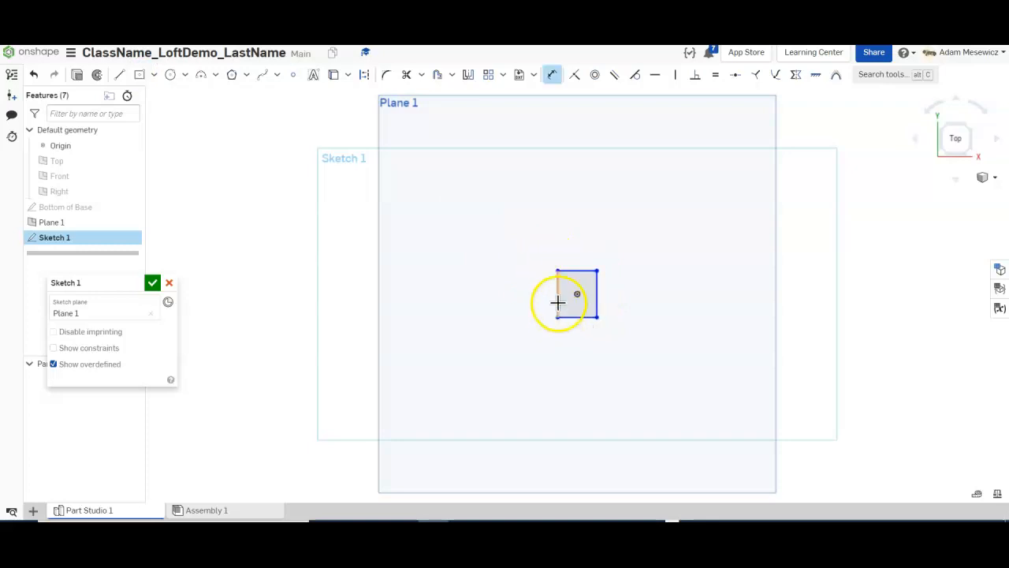
left_click(545, 299)
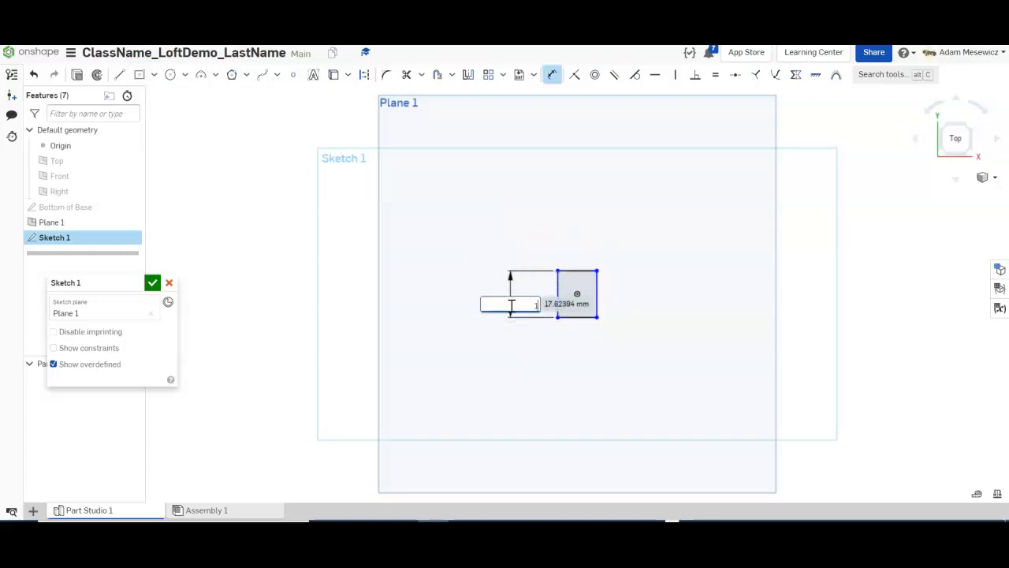
key("Return")
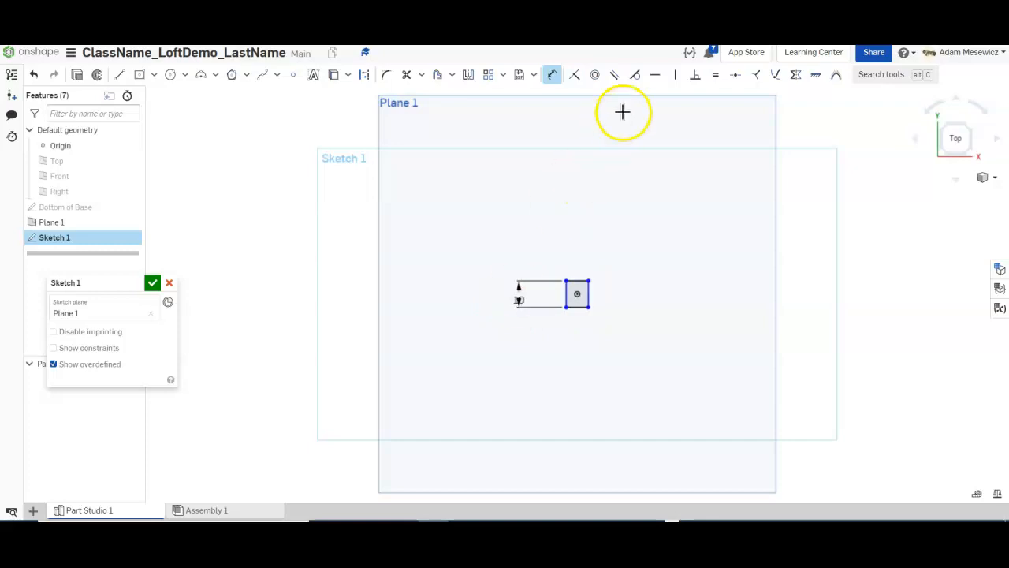
left_click(716, 74)
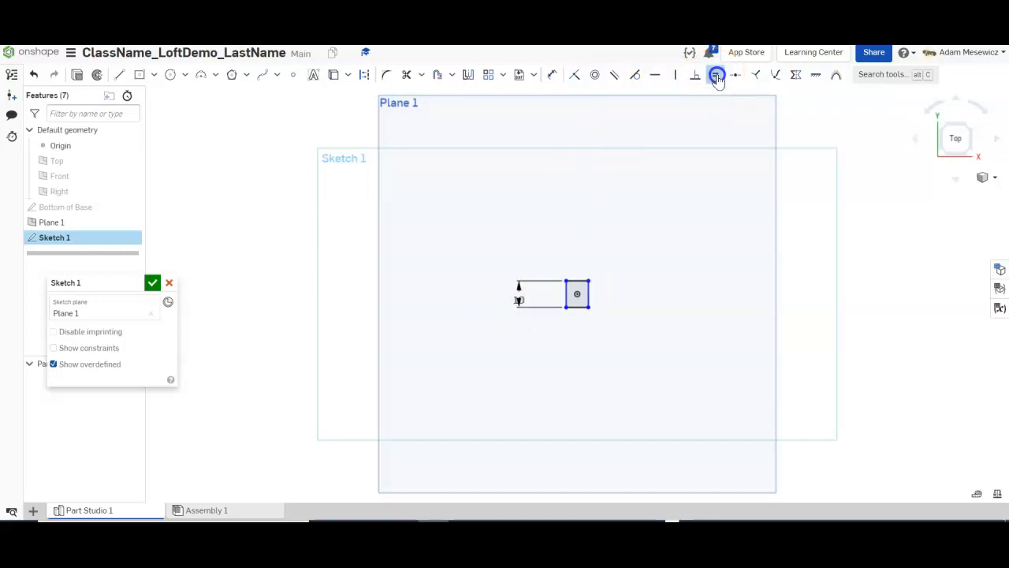
left_click(577, 282)
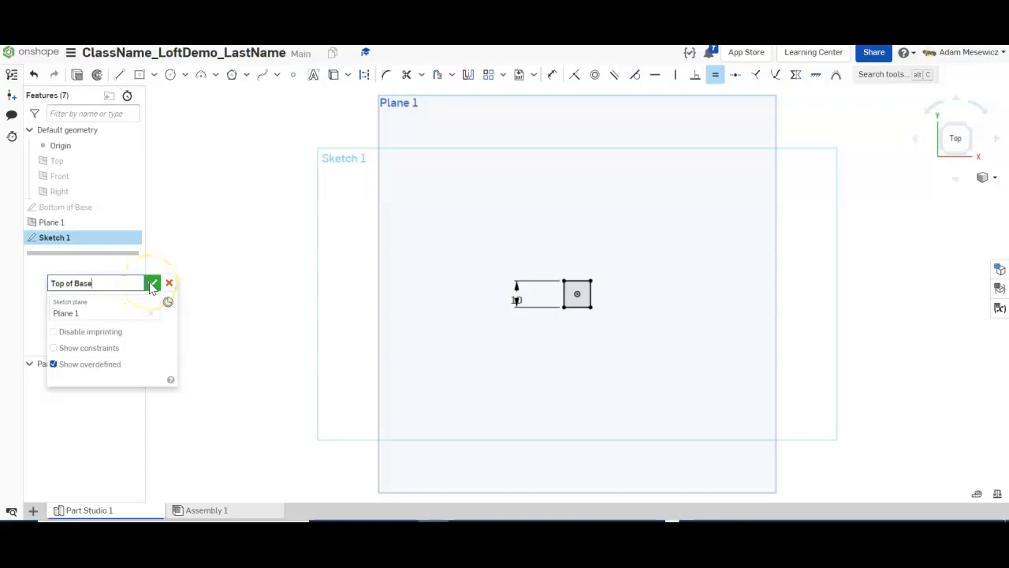
left_click(152, 284)
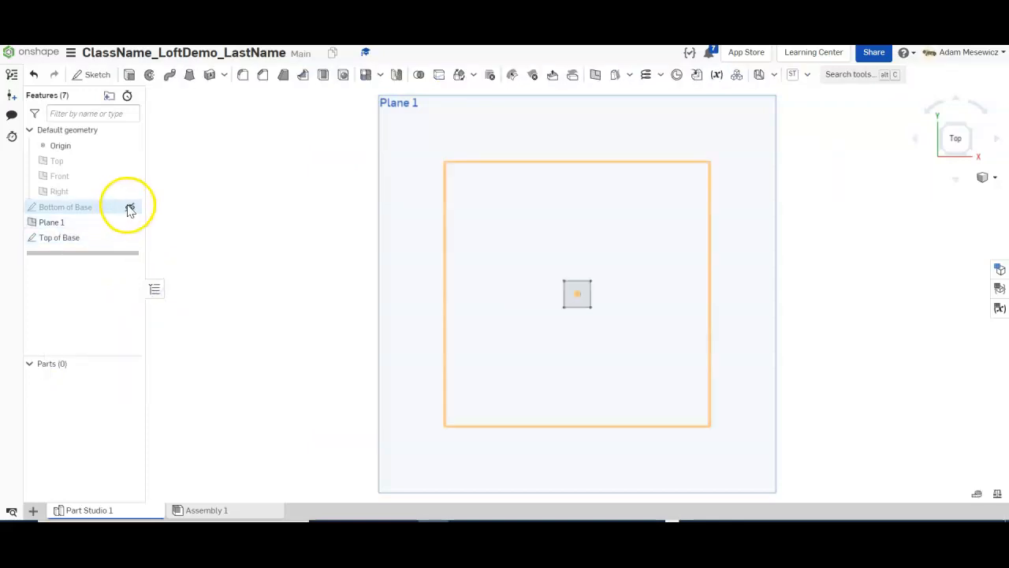
Show the Bottom of Base sketch and Top plane again in a 3D view.
left_click(130, 207)
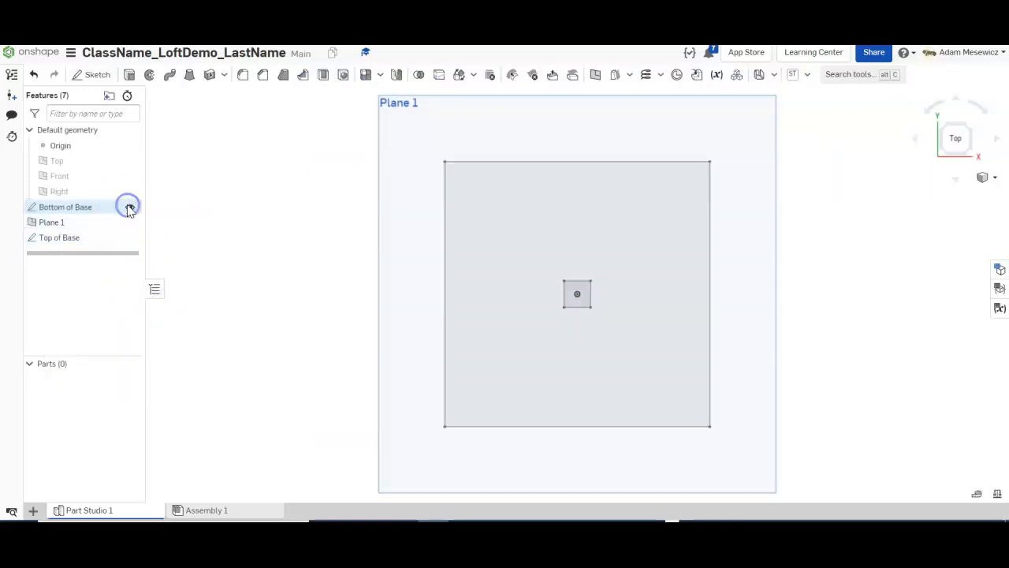
left_click(131, 161)
right_click_drag(236, 300, 242, 255)
scroll(355, 254, "down", 3)
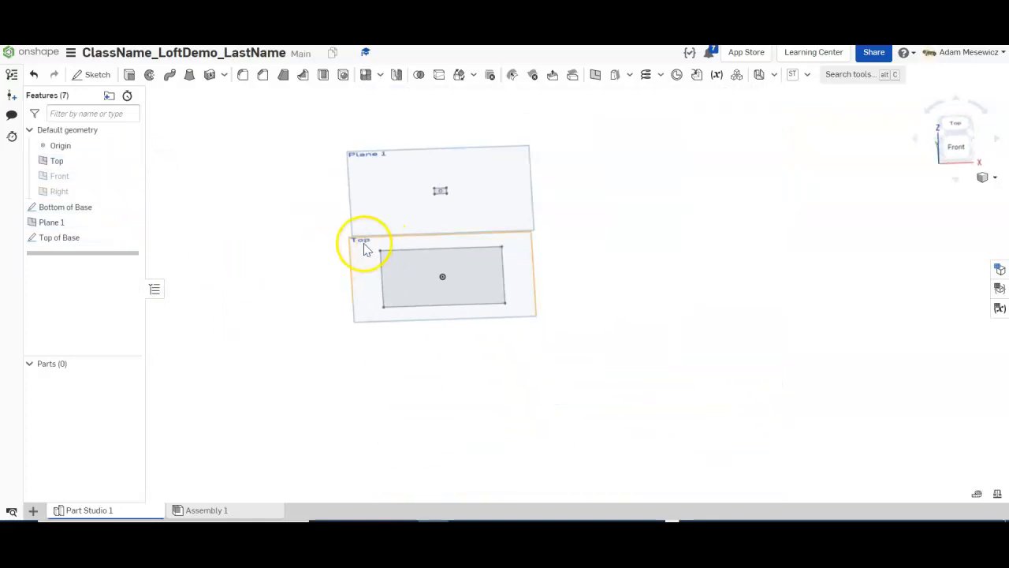
scroll(364, 247, "up", 2)
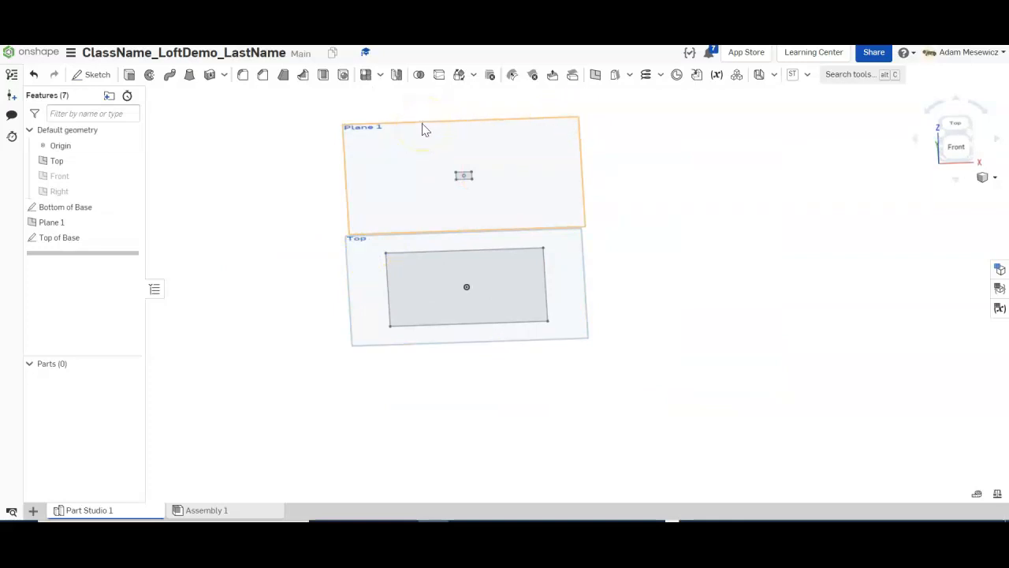
scroll(423, 131, "up", 1)
Select the large Bottom of Base square and small Top of Base square, then start a loft.
left_click(425, 339)
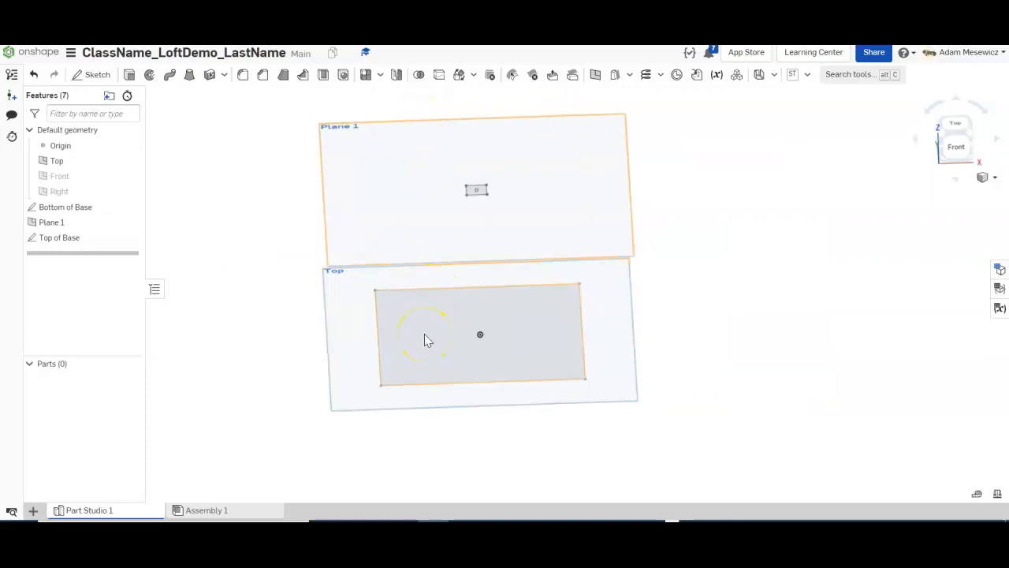
left_click(424, 338)
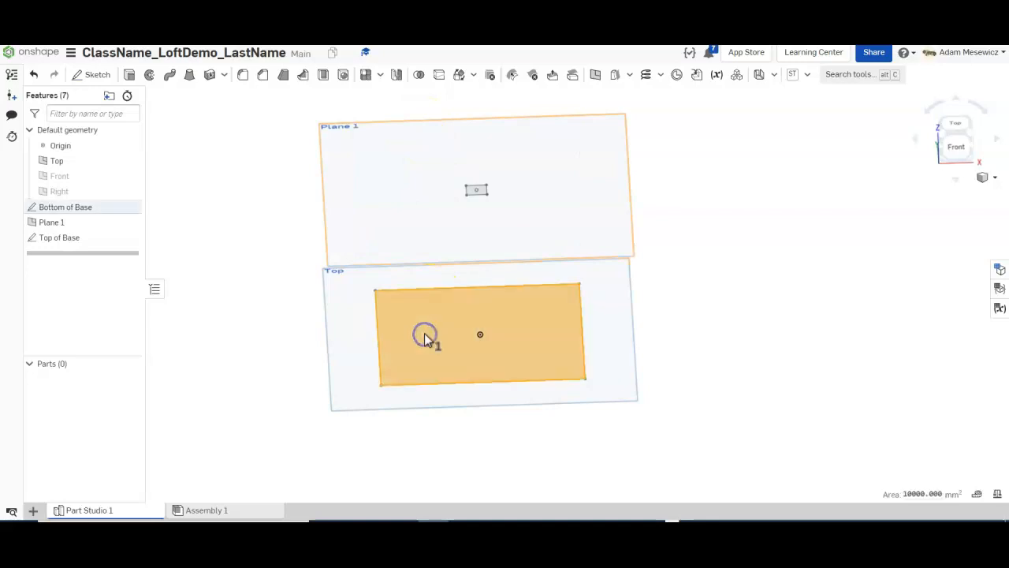
scroll(481, 195, "up", 3)
left_click(485, 192)
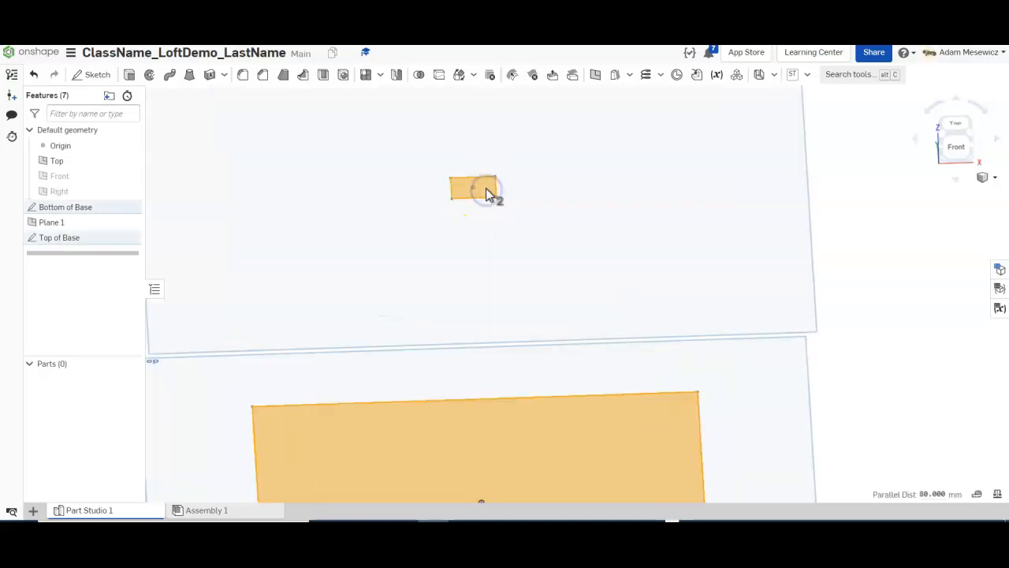
left_click(489, 193)
scroll(489, 193, "down", 2)
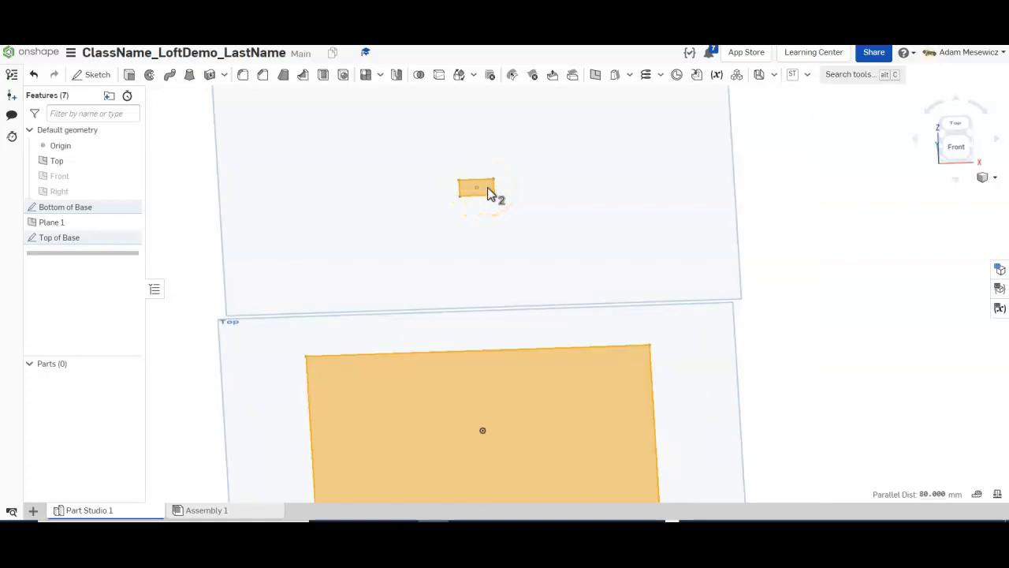
left_click(189, 76)
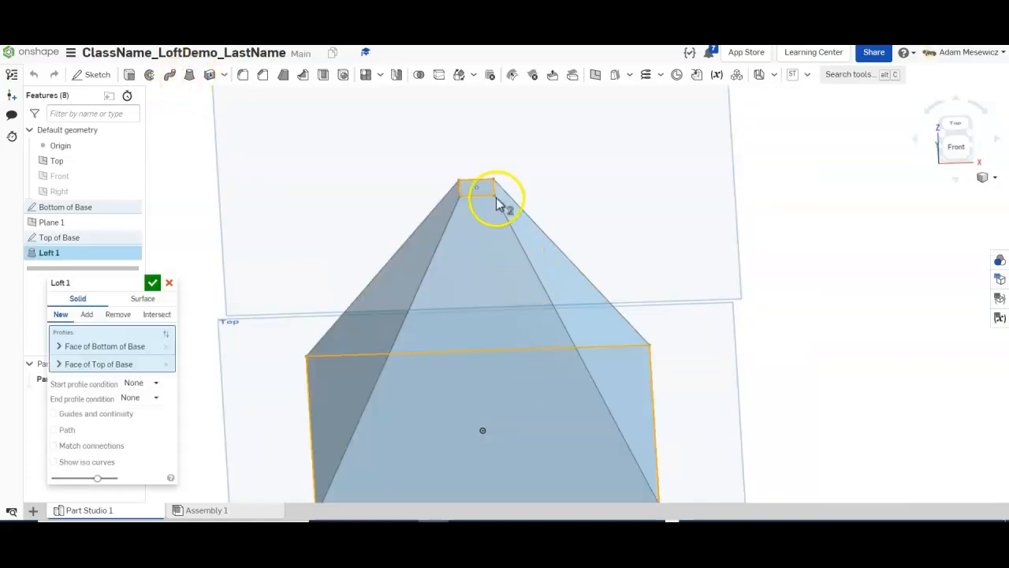
Confirm Loft 1 to create the solid pyramid part and orbit around it.
right_click_drag(462, 224, 505, 188)
left_click(153, 284)
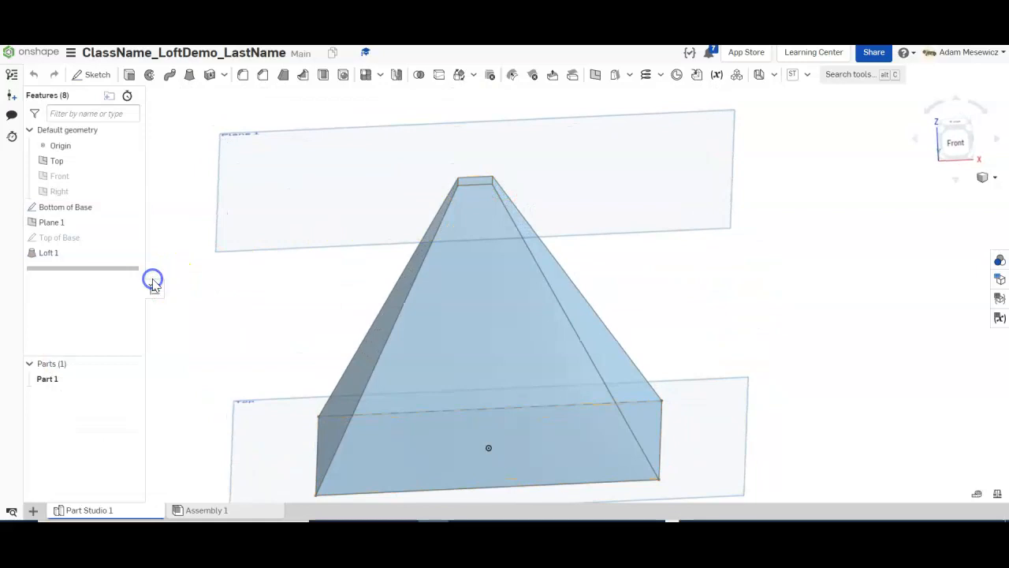
mouse_move(608, 360)
right_mouse_down()
mouse_move(607, 340)
mouse_move(586, 357)
mouse_move(659, 352)
mouse_move(598, 358)
right_mouse_up()
left_click(460, 188)
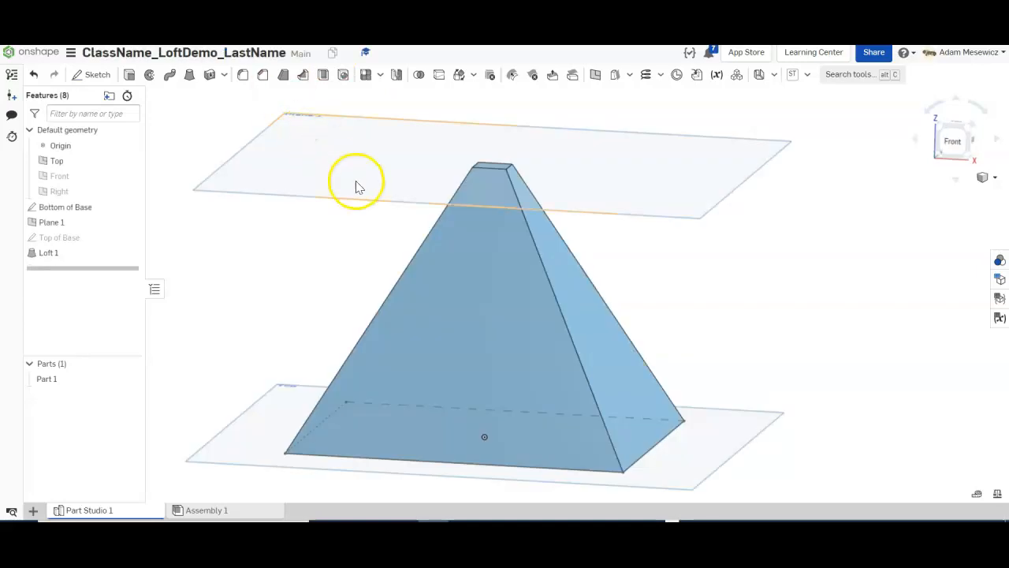
right_click_drag(354, 181, 361, 215)
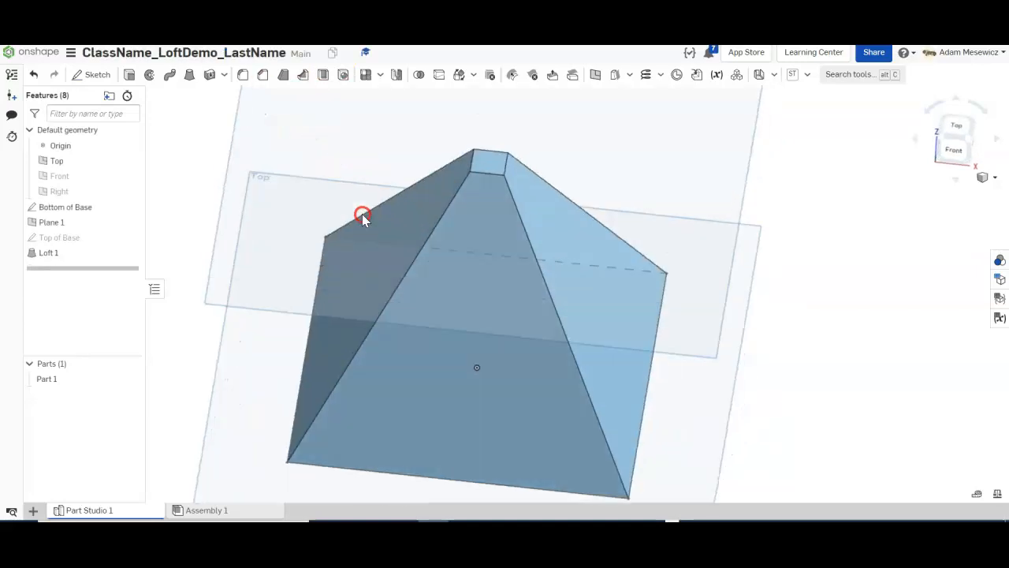
scroll(564, 290, "down", 4)
scroll(500, 157, "up", 4)
right_click_drag(603, 118, 610, 145)
left_click(962, 134)
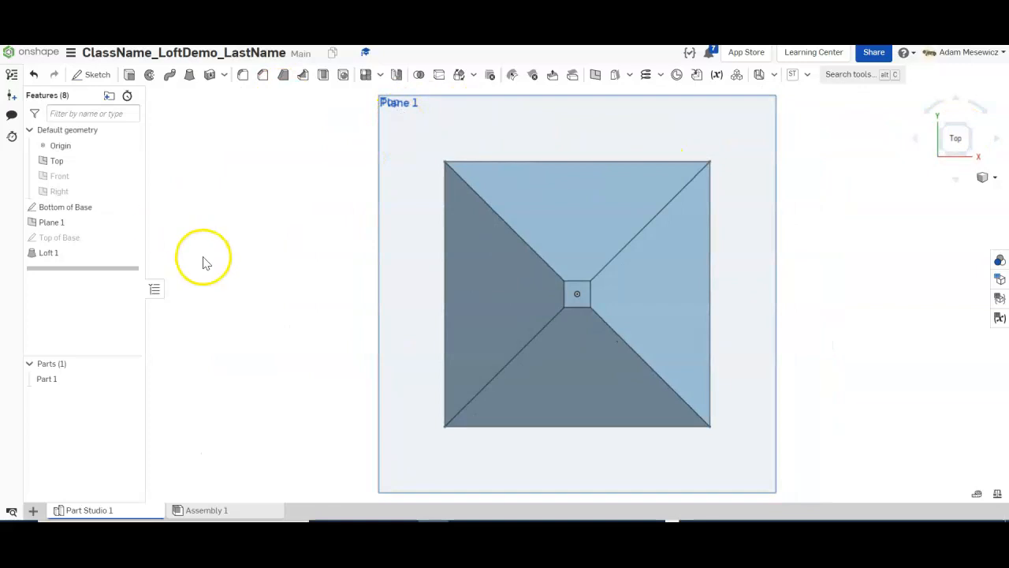
right_click_drag(202, 259, 213, 241)
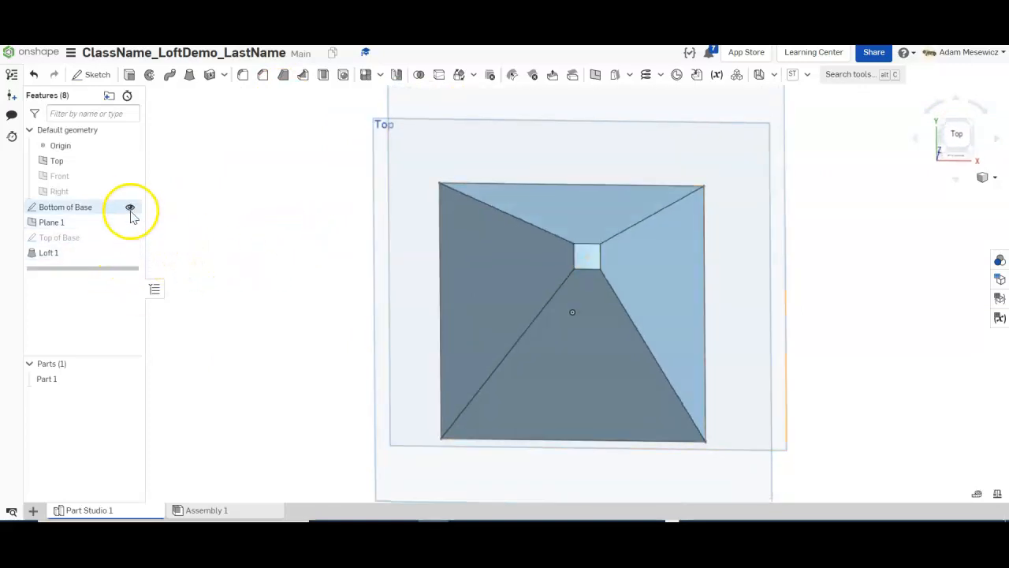
right_click_drag(260, 309, 254, 295)
scroll(270, 318, "down", 3)
scroll(302, 220, "up", 2)
scroll(302, 226, "up", 2)
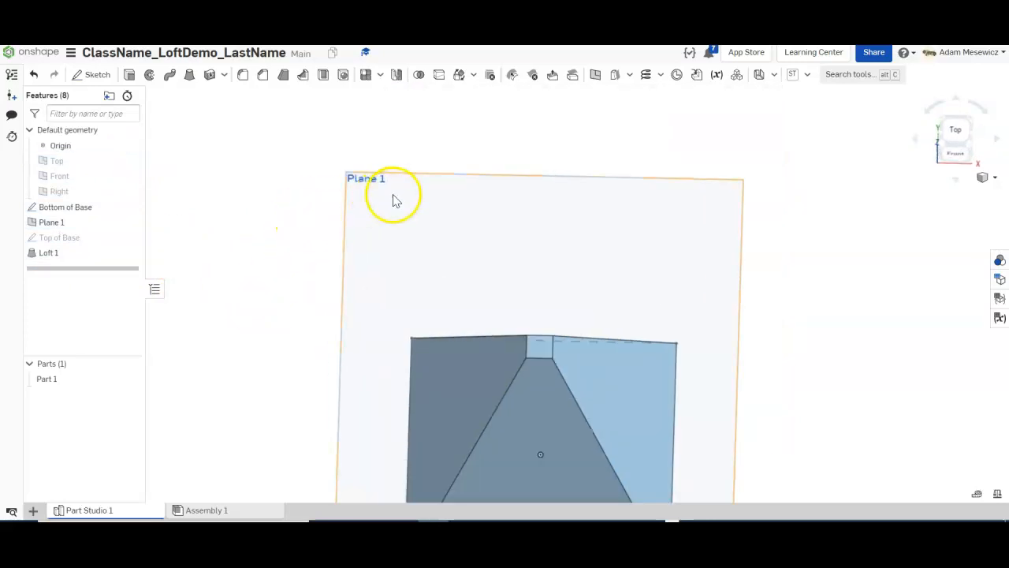
Create an offset plane from Plane 1 with a 5 mm offset distance.
right_click(393, 212)
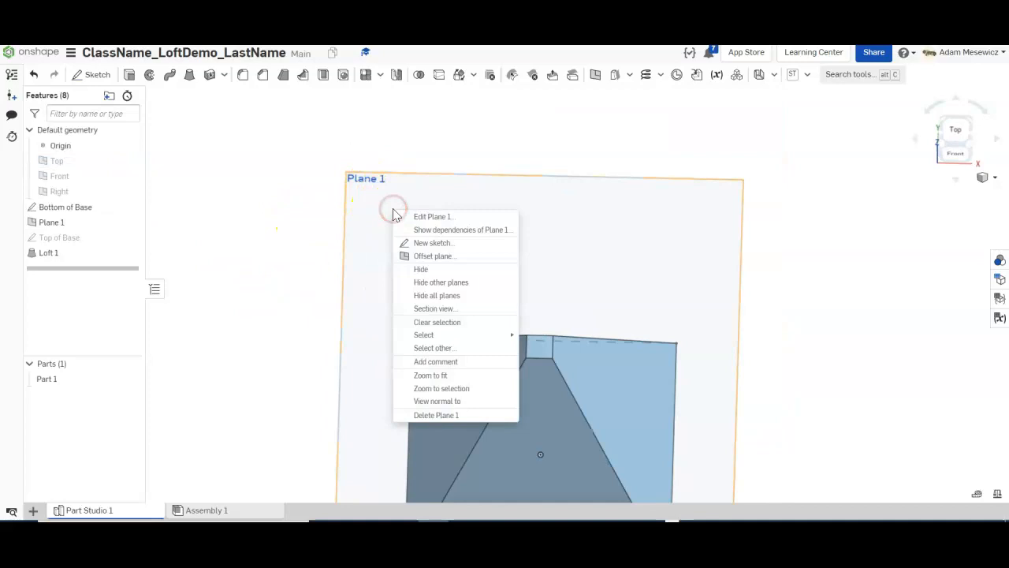
left_click(430, 257)
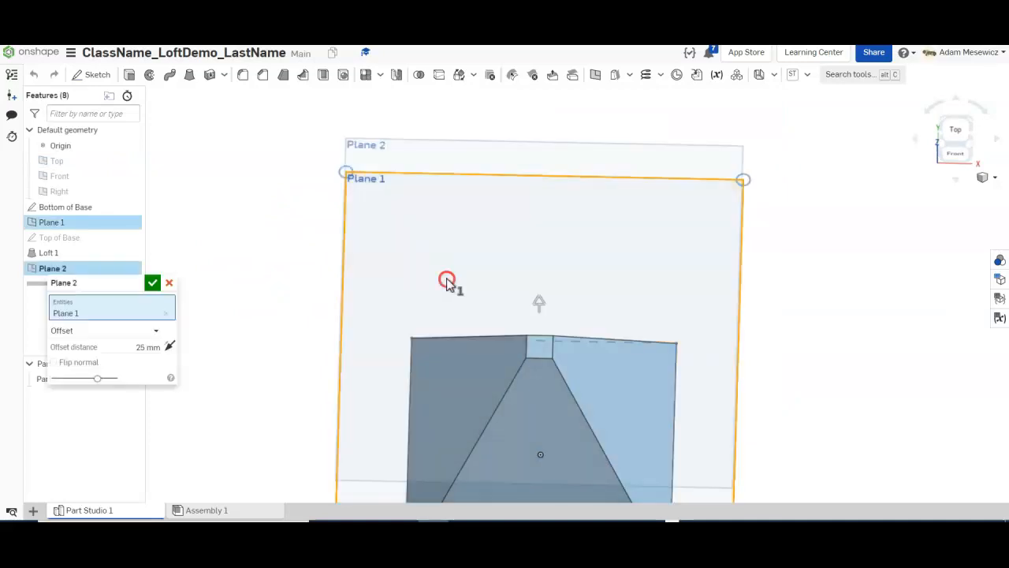
key("shift+1")
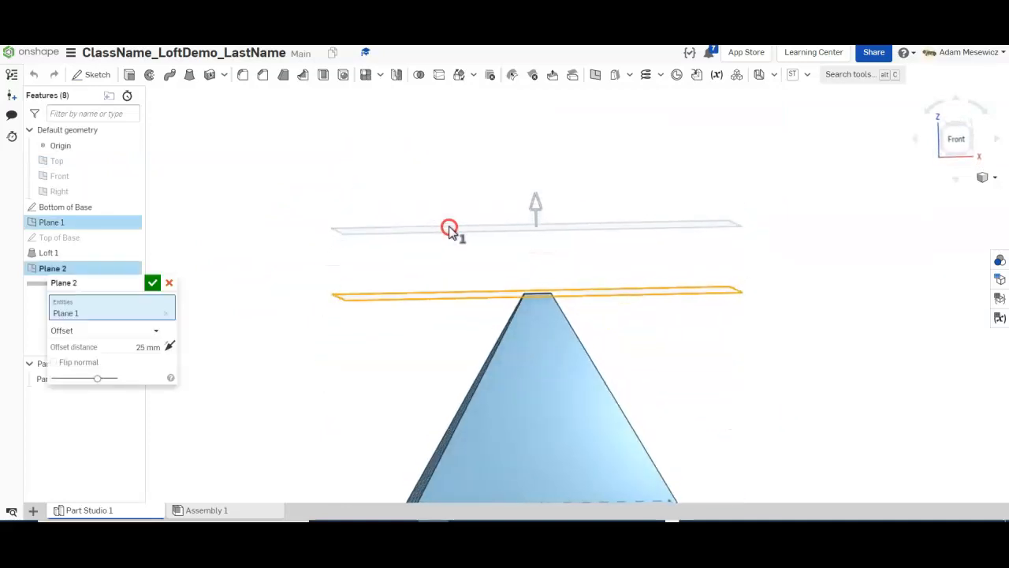
left_click(634, 528)
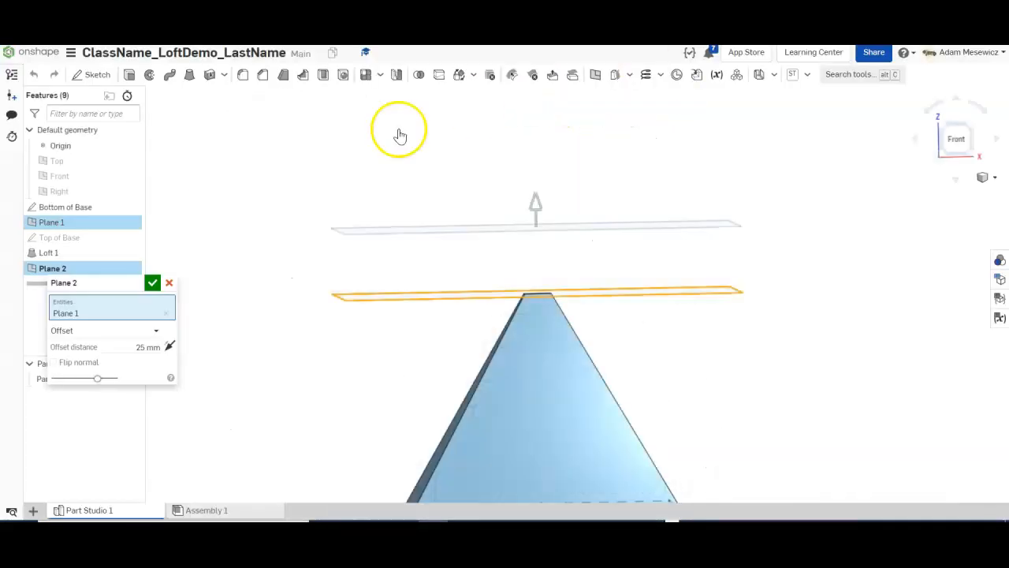
left_click(146, 346)
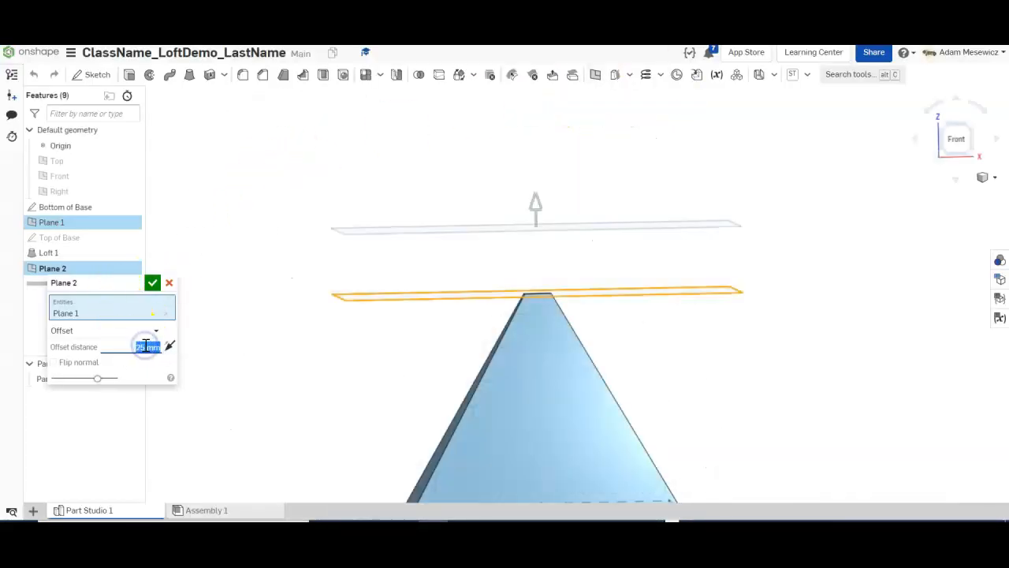
type("5")
key("Return")
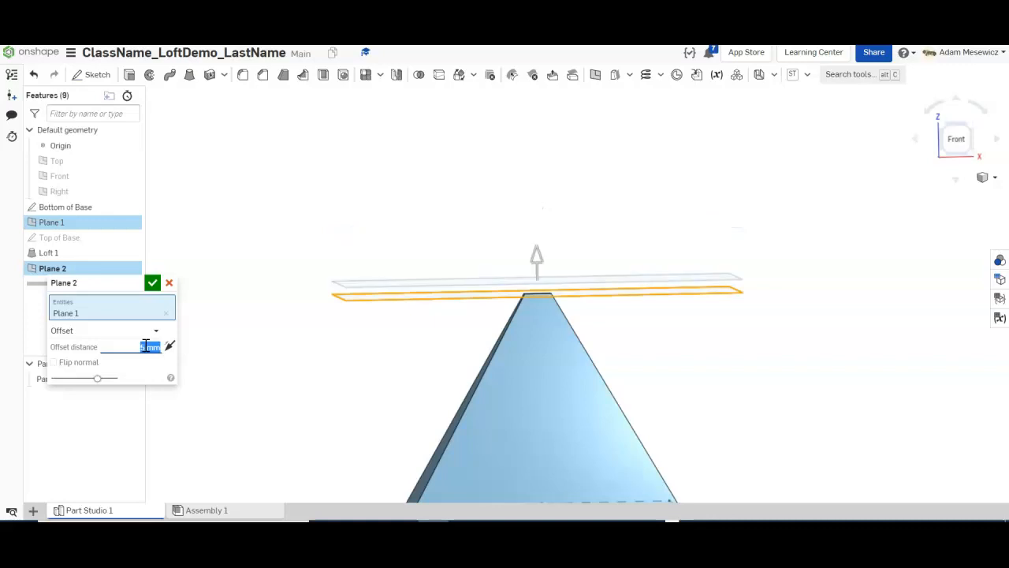
left_click(152, 282)
Hide Plane 1 and look straight down on the pyramid from the top.
right_click_drag(300, 151, 291, 173)
left_click(130, 222)
left_click(959, 160)
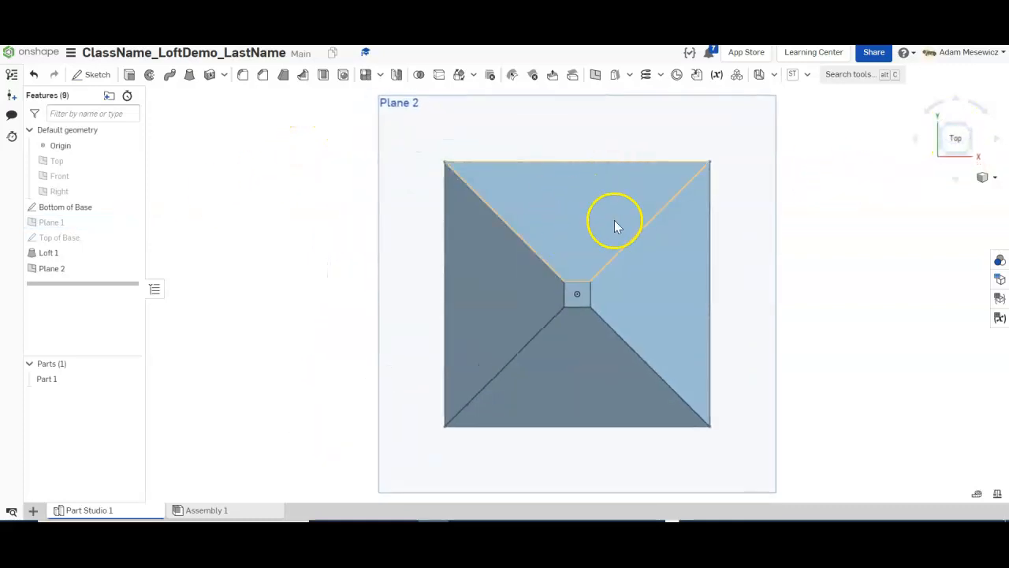
Start a sketch on Plane 2 and draw a center-point rectangle at the origin.
left_click(96, 75)
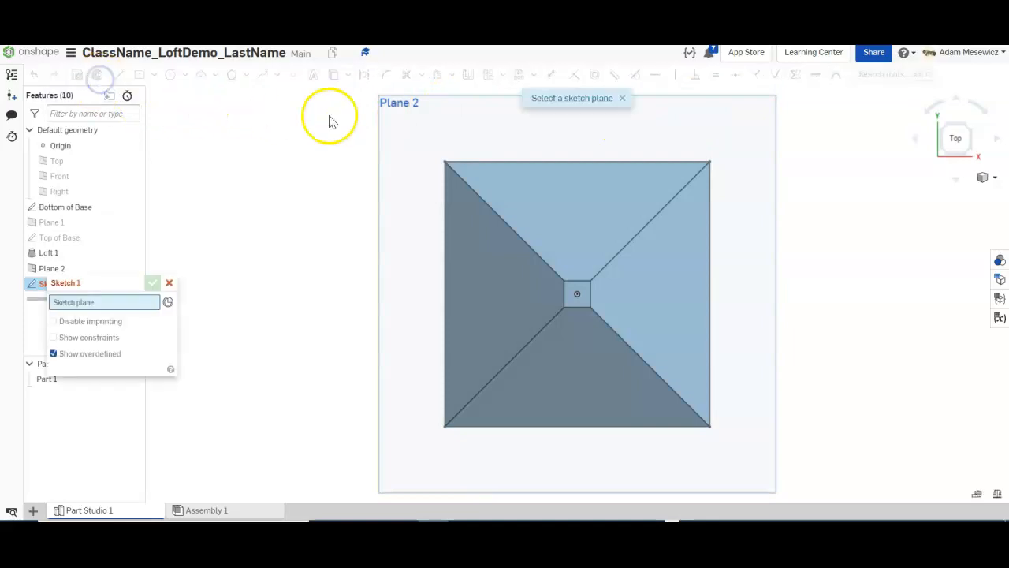
left_click(409, 125)
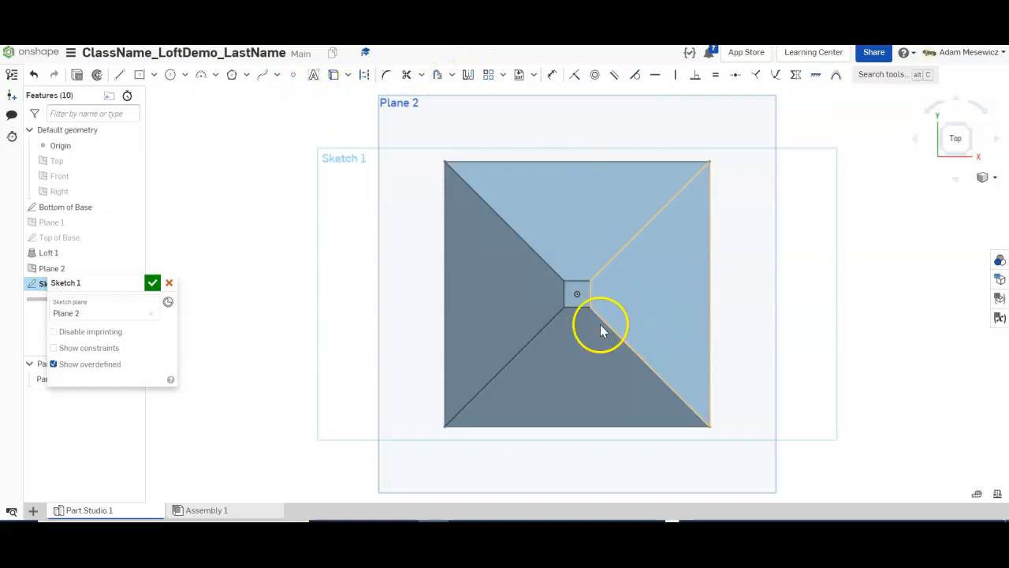
left_click(141, 76)
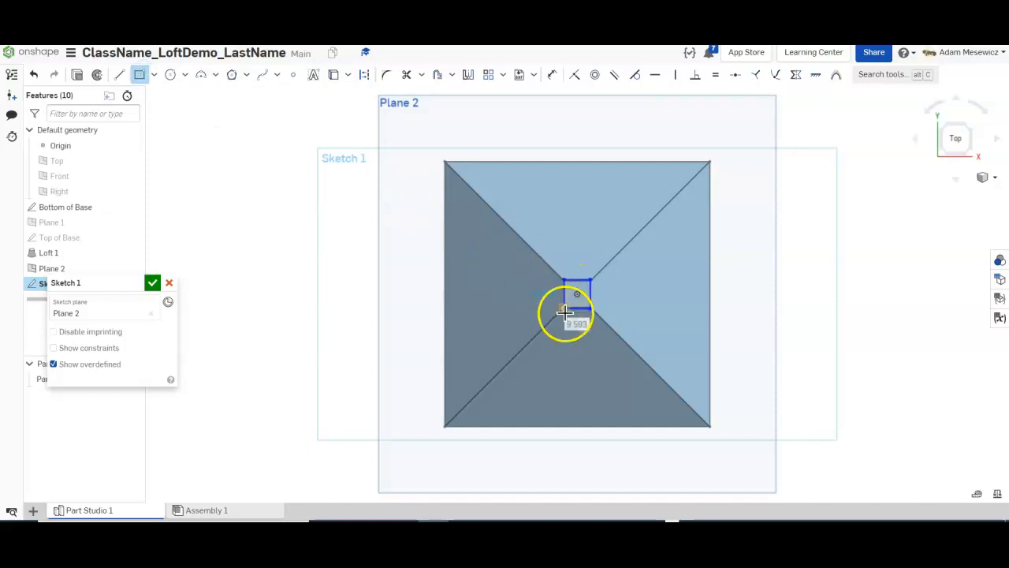
Dimension the rectangle's left edge 10 mm and make the top edge equal to form a square.
key("d")
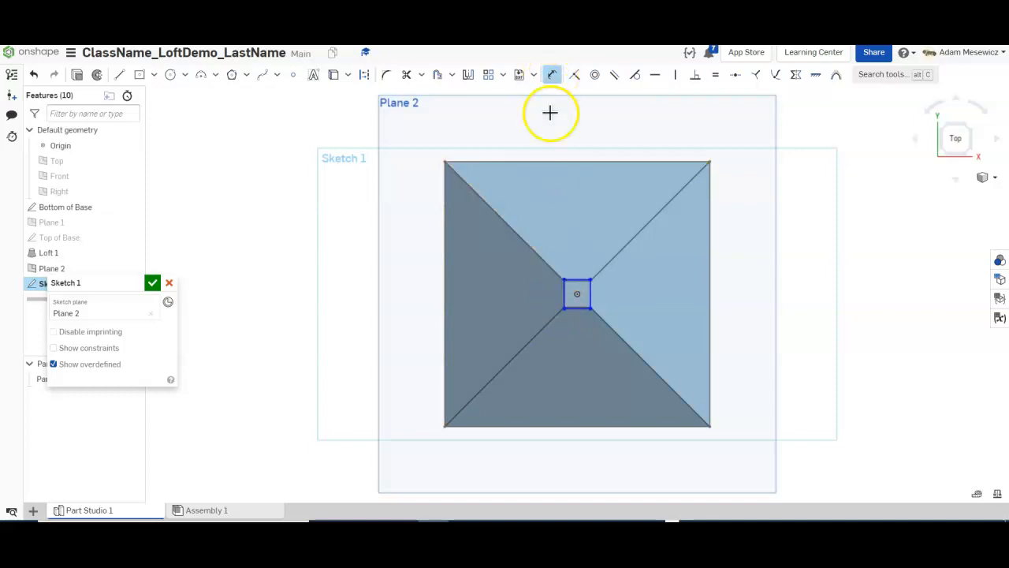
left_click(566, 294)
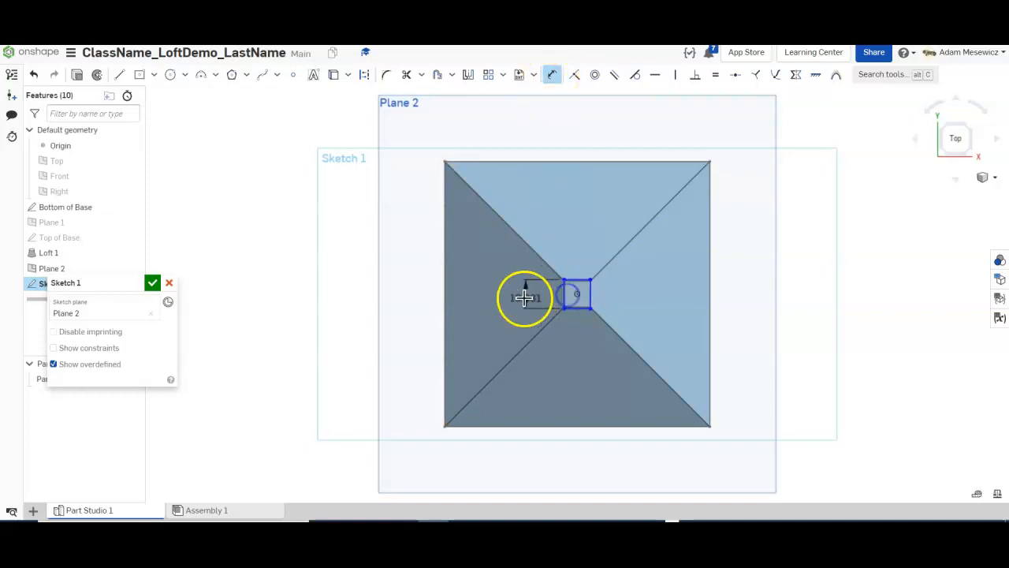
type("10")
key("Return")
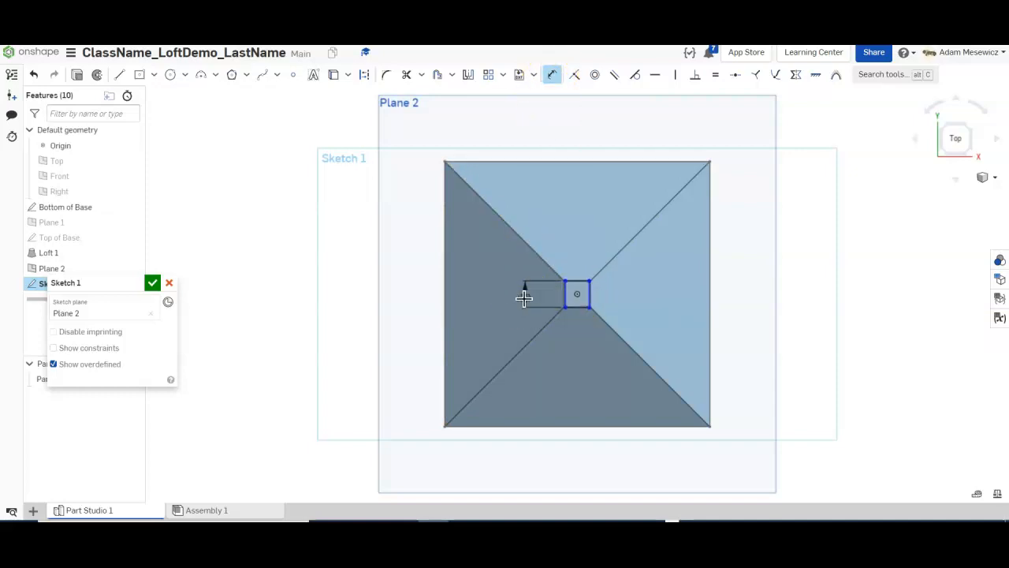
left_click(715, 74)
scroll(568, 292, "up", 5)
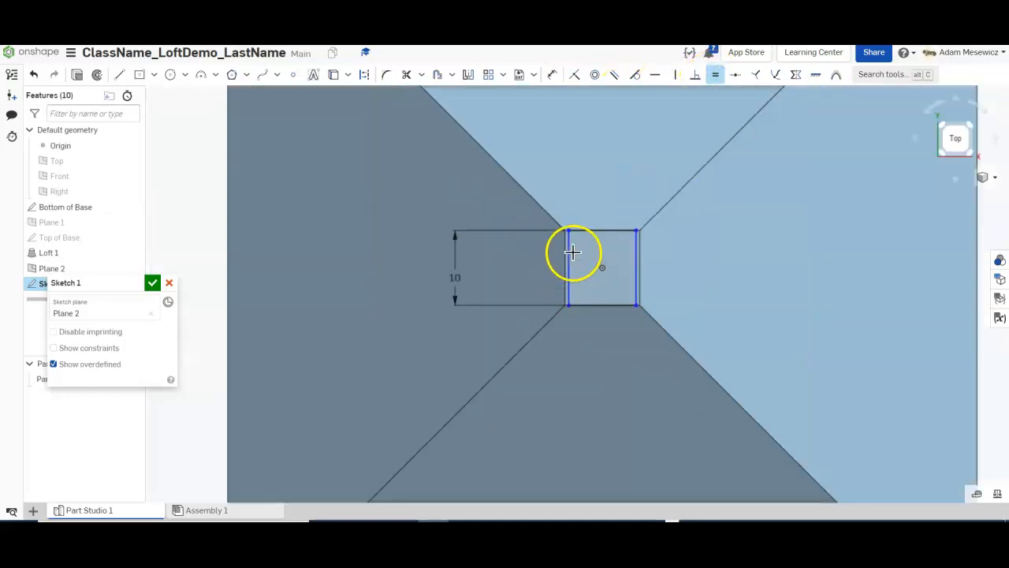
left_click(569, 252)
left_click(597, 230)
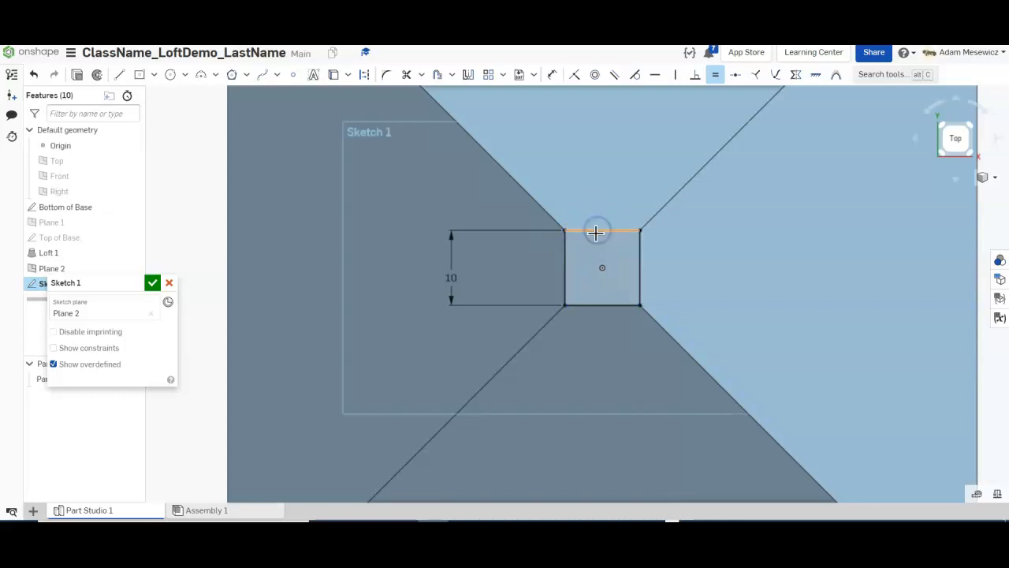
mouse_move(667, 293)
right_mouse_down()
mouse_move(678, 288)
mouse_move(674, 232)
mouse_move(673, 263)
right_mouse_up()
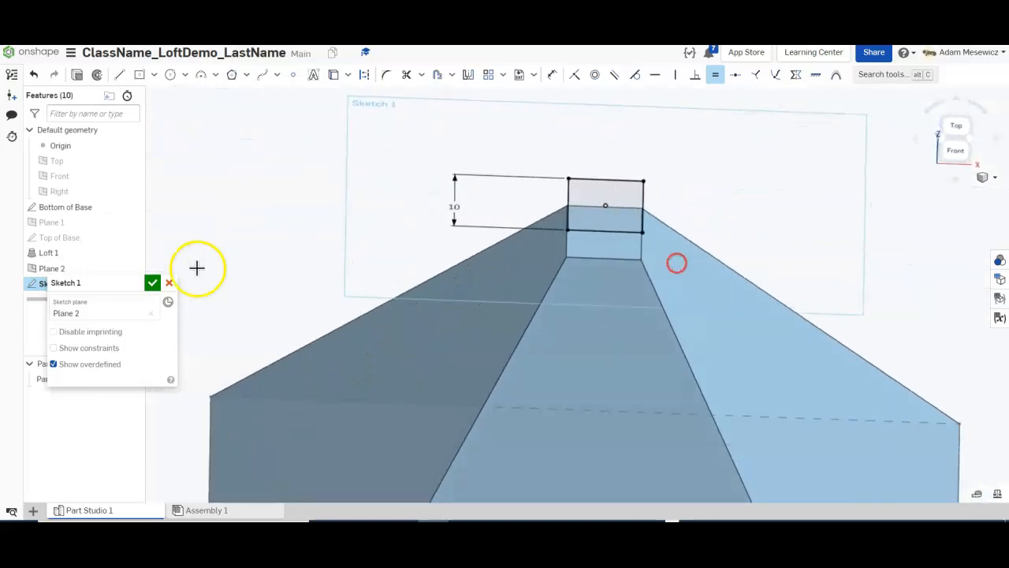
Rename Sketch 1 to 'Bottom of Upper Part', finish it, and orbit to a front view.
left_click(137, 283)
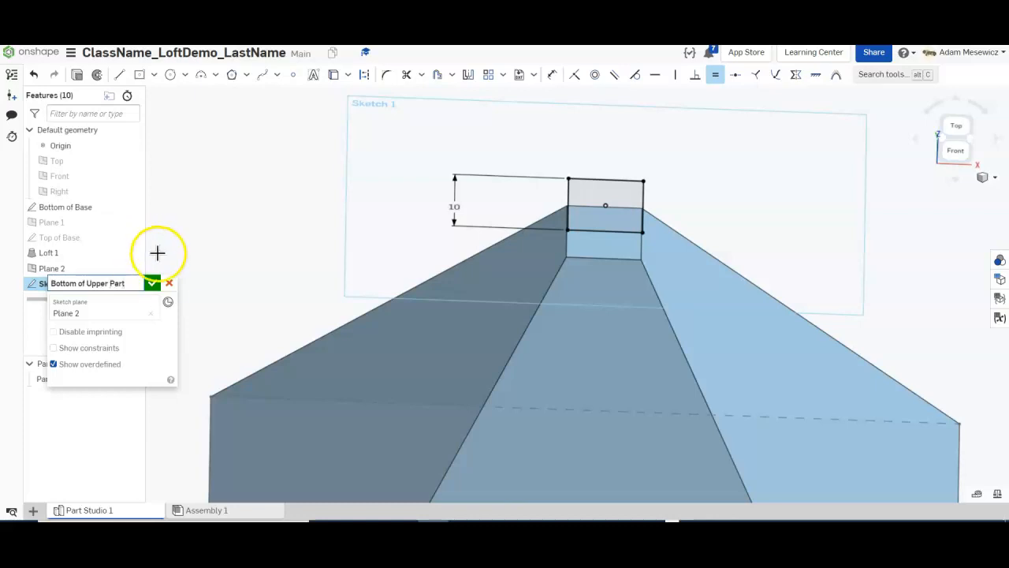
left_click(154, 285)
mouse_move(450, 198)
right_mouse_down()
mouse_move(465, 155)
mouse_move(462, 173)
right_mouse_up()
scroll(556, 150, "down", 2)
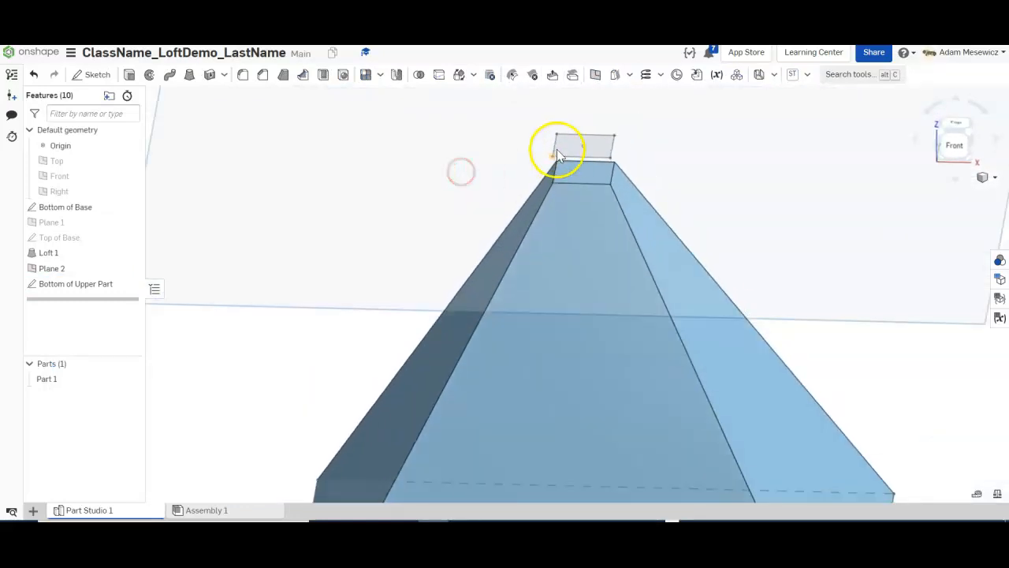
scroll(579, 101, "up", 3)
scroll(687, 213, "down", 3)
mouse_move(647, 190)
right_mouse_down()
mouse_move(647, 166)
mouse_move(662, 198)
right_mouse_up()
Create Plane 3 offset 10 mm from Plane 2.
right_click(508, 175)
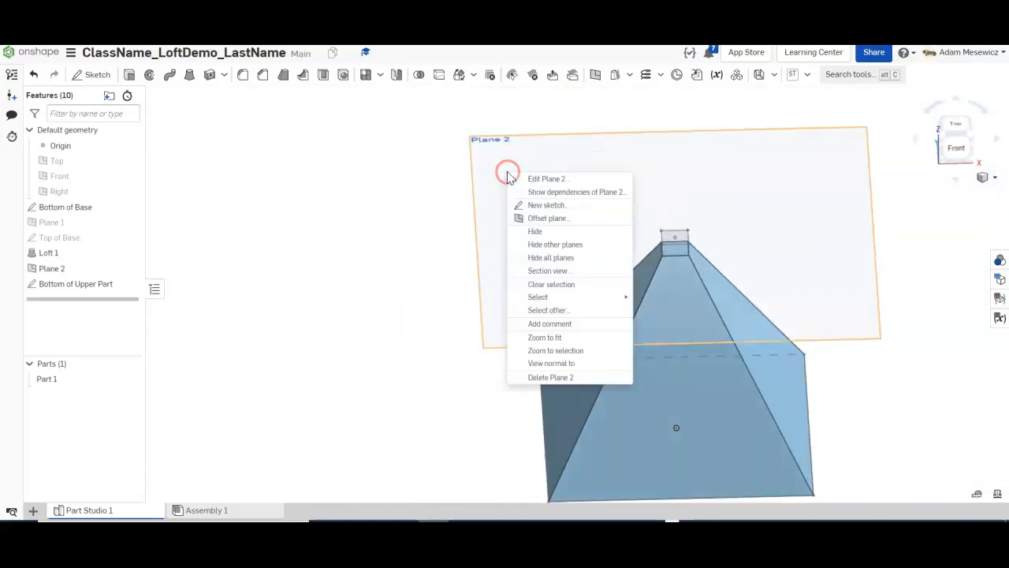
left_click(539, 219)
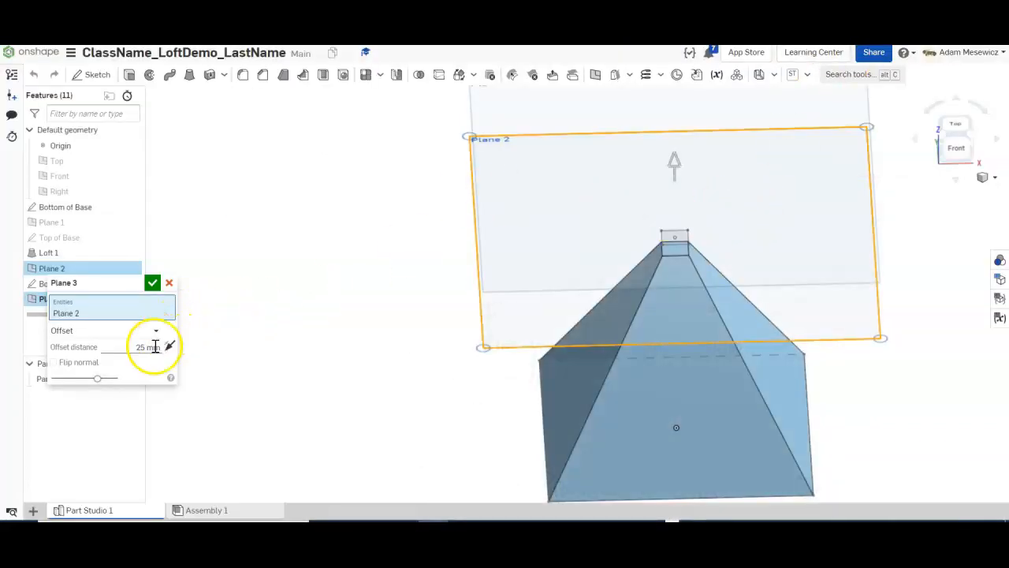
left_click(149, 348)
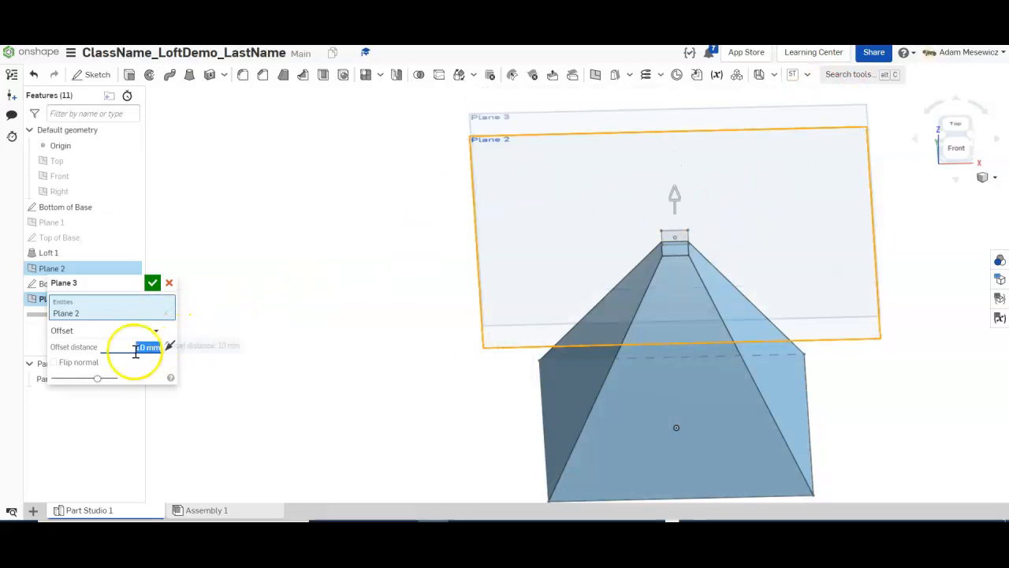
left_click(153, 280)
right_click_drag(418, 272, 401, 282)
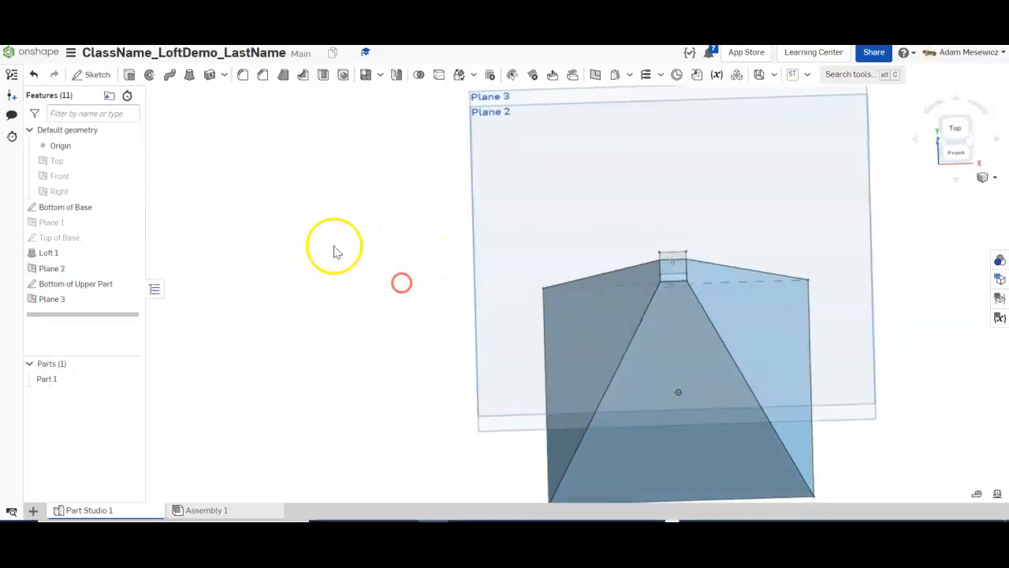
Hide Plane 2 and the Bottom of Upper Part sketch, then view the pyramid from the top.
left_click(130, 269)
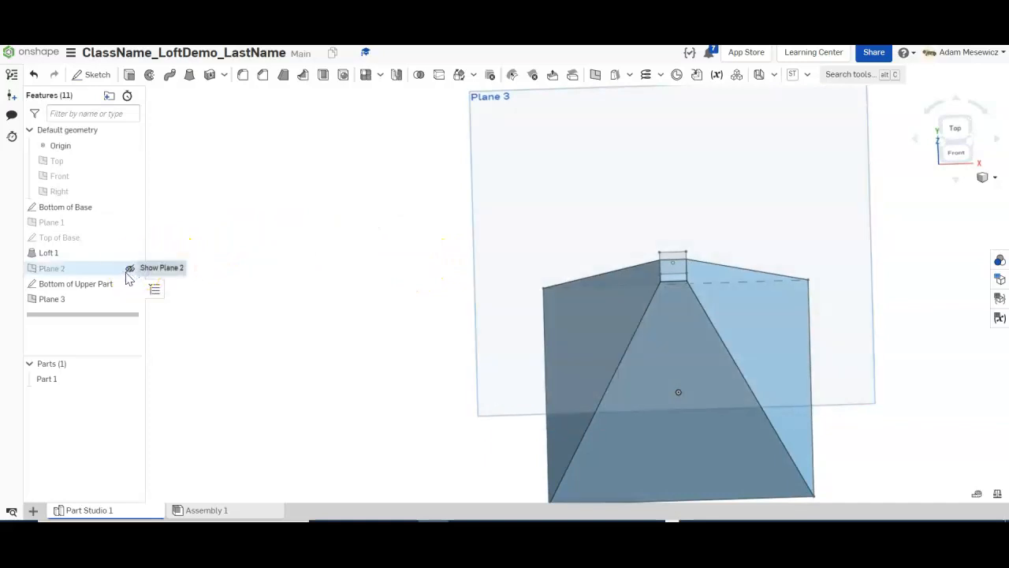
left_click(129, 285)
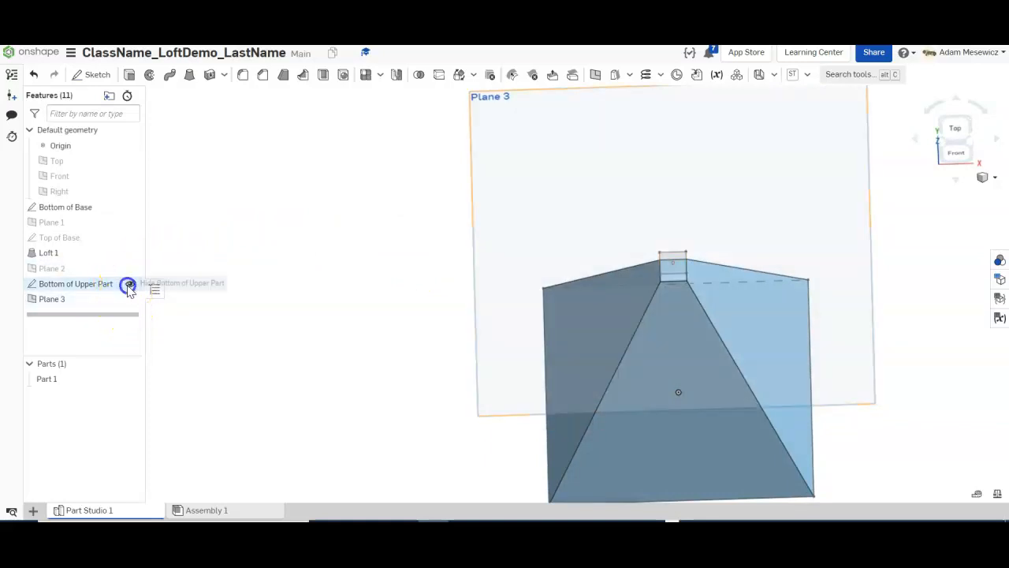
right_click_drag(260, 241, 270, 252)
left_click(958, 134)
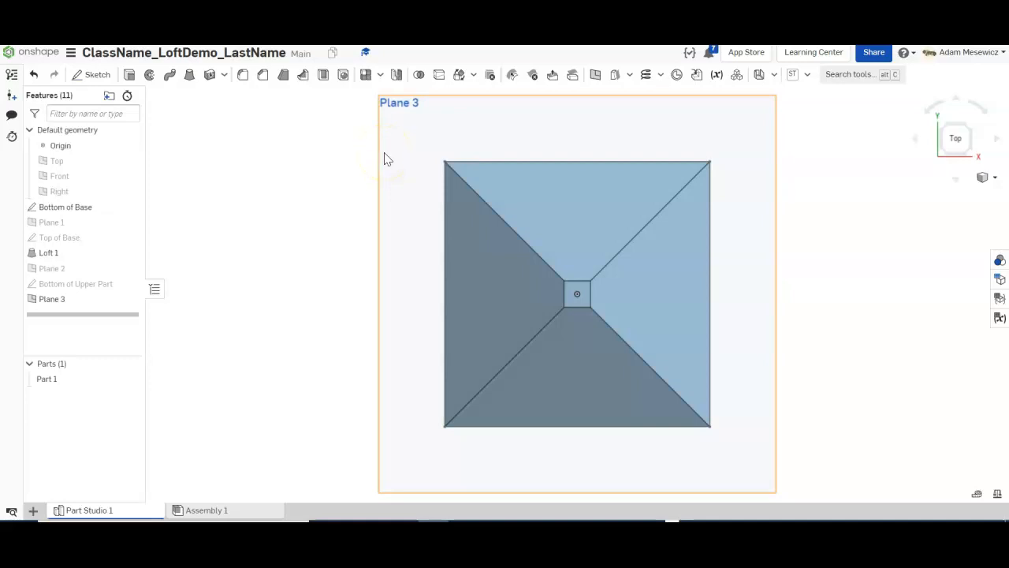
Create a sketch on Plane 3 named 'Top of Top Part' holding a single point at the origin.
left_click(92, 74)
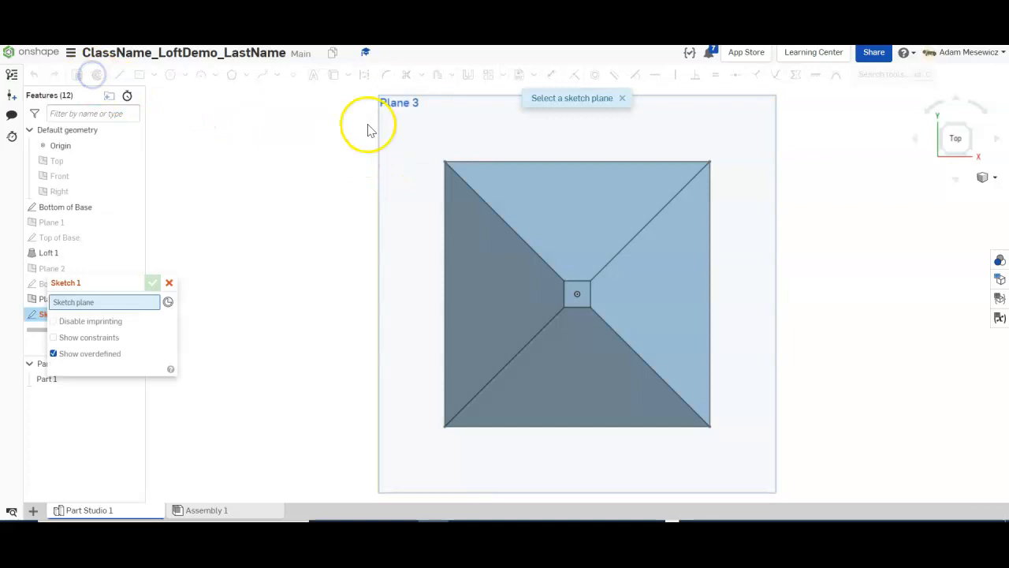
left_click(405, 117)
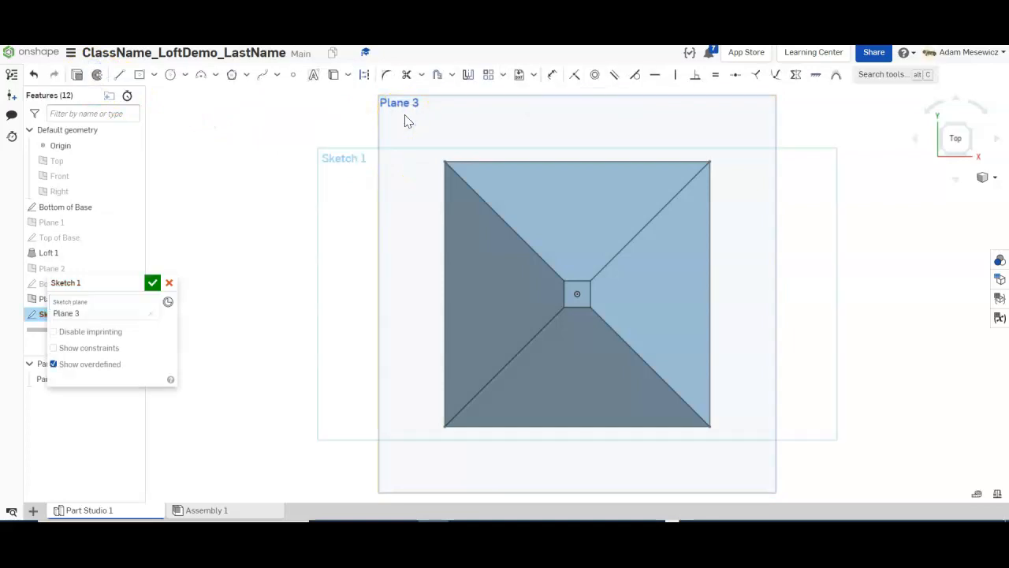
left_click(135, 282)
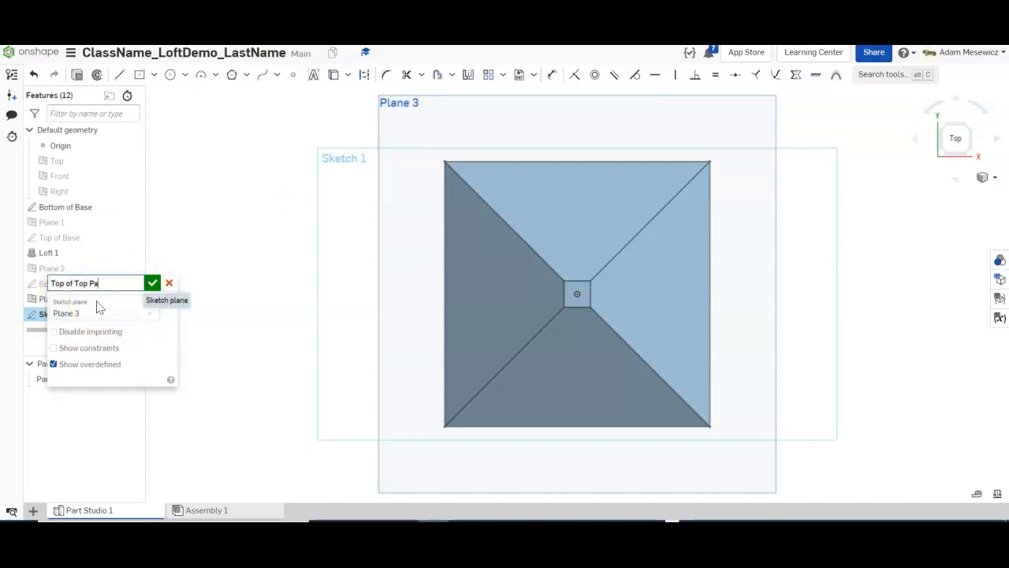
left_click(293, 75)
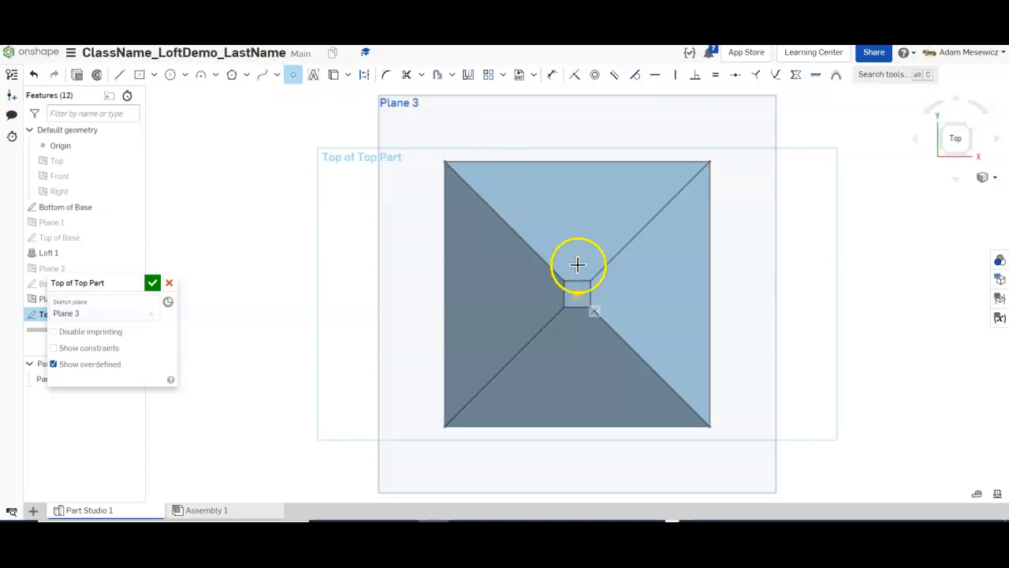
left_click(152, 282)
right_click_drag(318, 338, 320, 293)
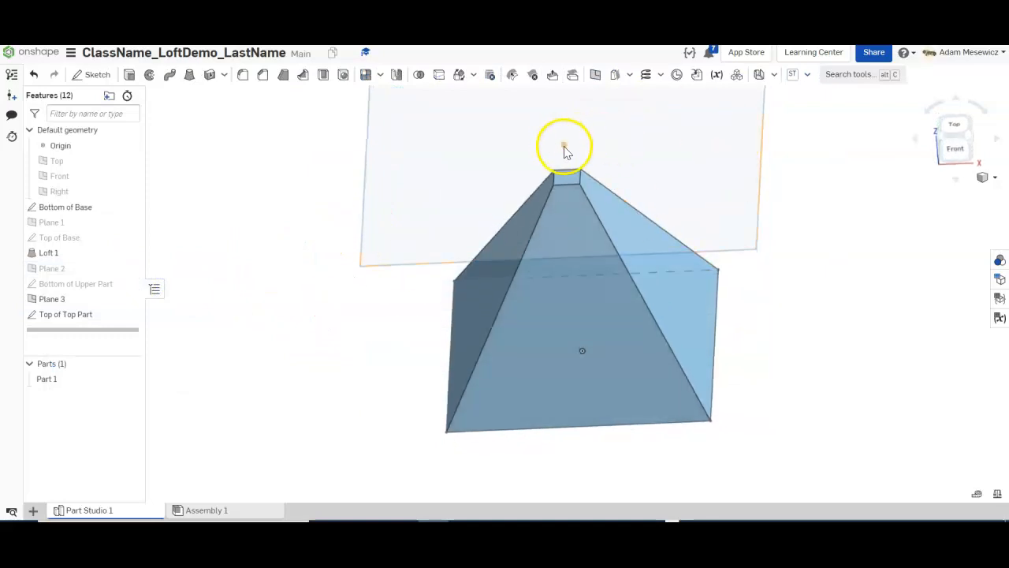
Show the Bottom of Upper Part sketch again and orbit in close to the top square.
left_click(130, 284)
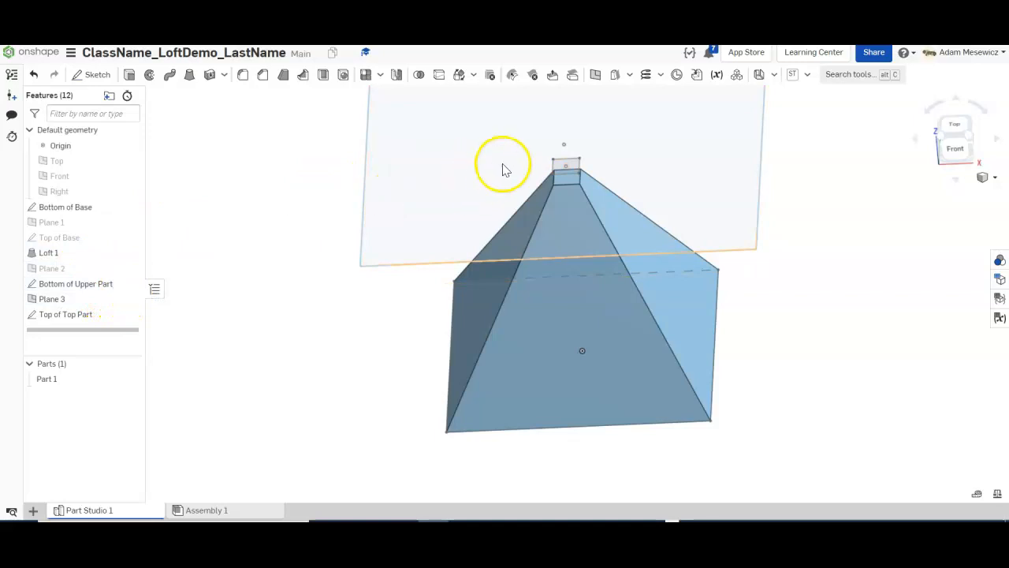
right_click_drag(575, 163, 604, 152)
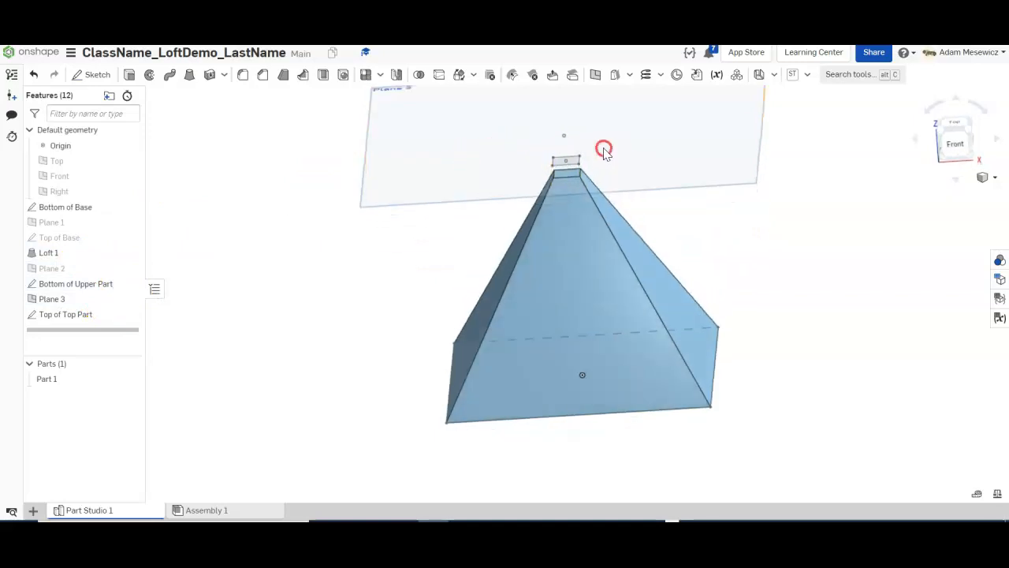
scroll(601, 152, "up", 5)
scroll(573, 220, "down", 4)
scroll(549, 159, "up", 3)
right_click_drag(549, 159, 577, 252)
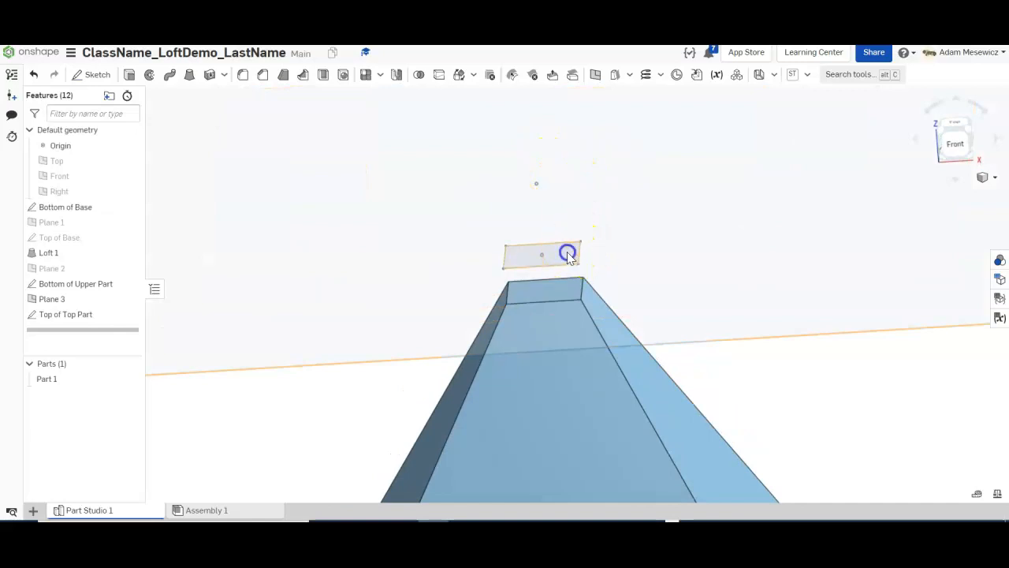
Loft the square region up to the Top of Top Part point, previewing Loft 2.
left_click(568, 255)
left_click(535, 189)
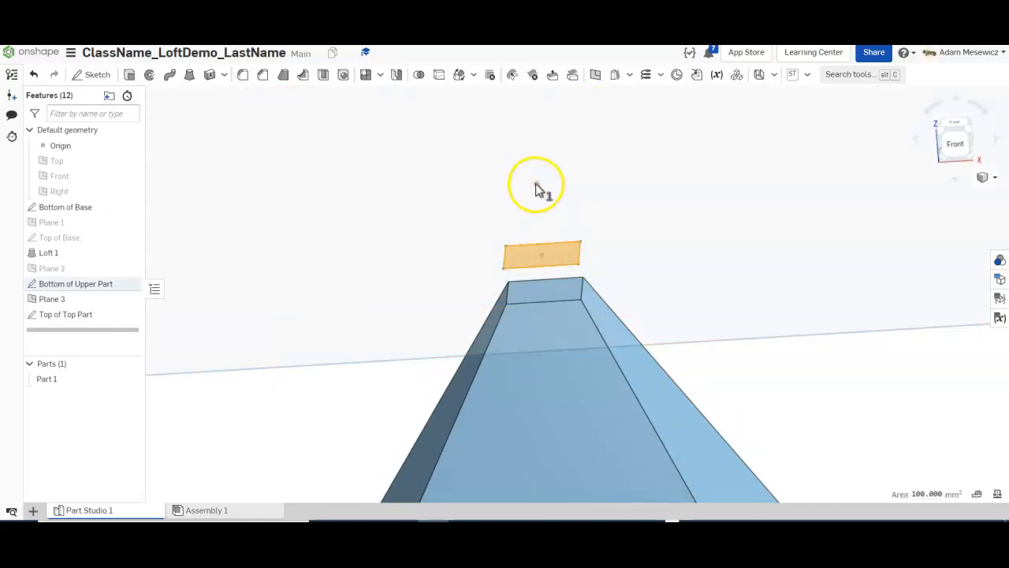
left_click(536, 186)
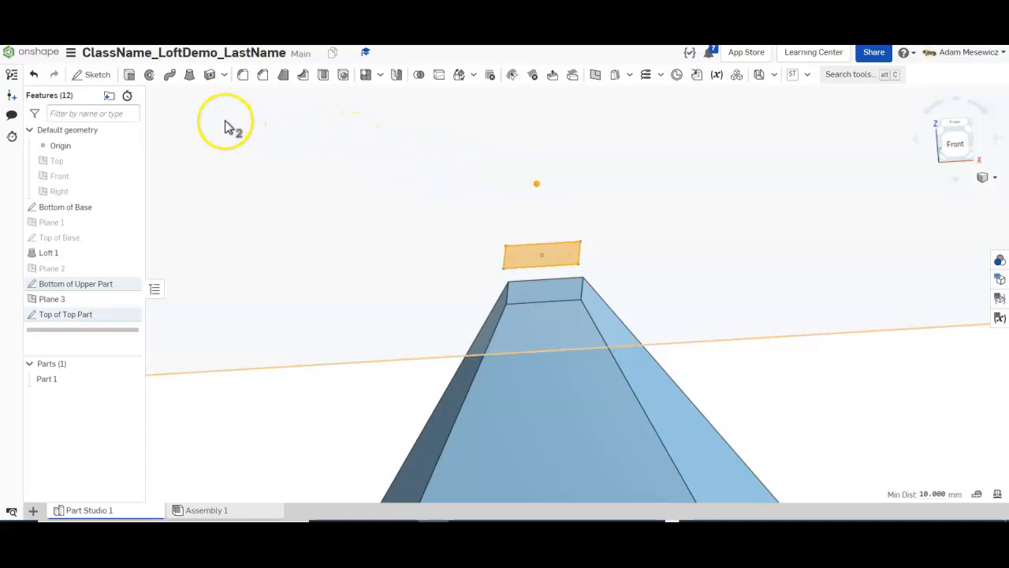
left_click(190, 75)
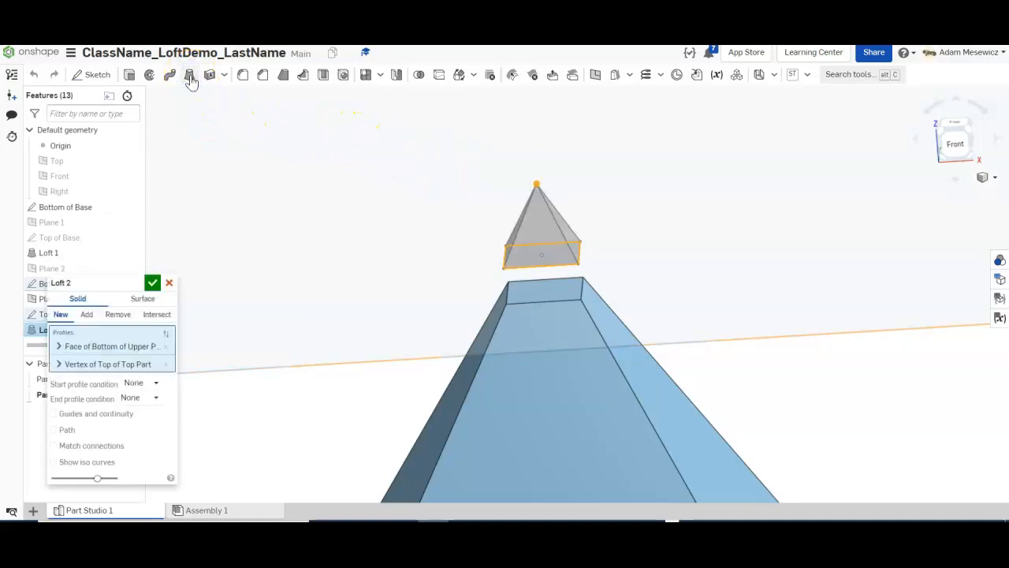
Accept Loft 2 to create Part 2, hide Plane 3, and orbit to view from the back.
left_click(150, 283)
scroll(522, 329, "down", 5)
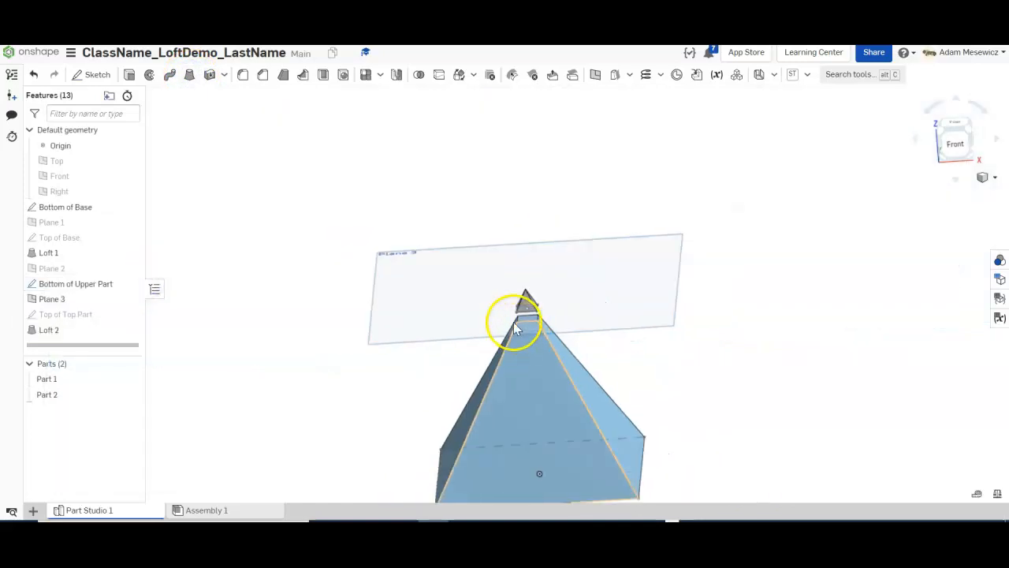
left_click(129, 301)
right_click_drag(513, 376, 760, 382)
scroll(720, 336, "up", 2)
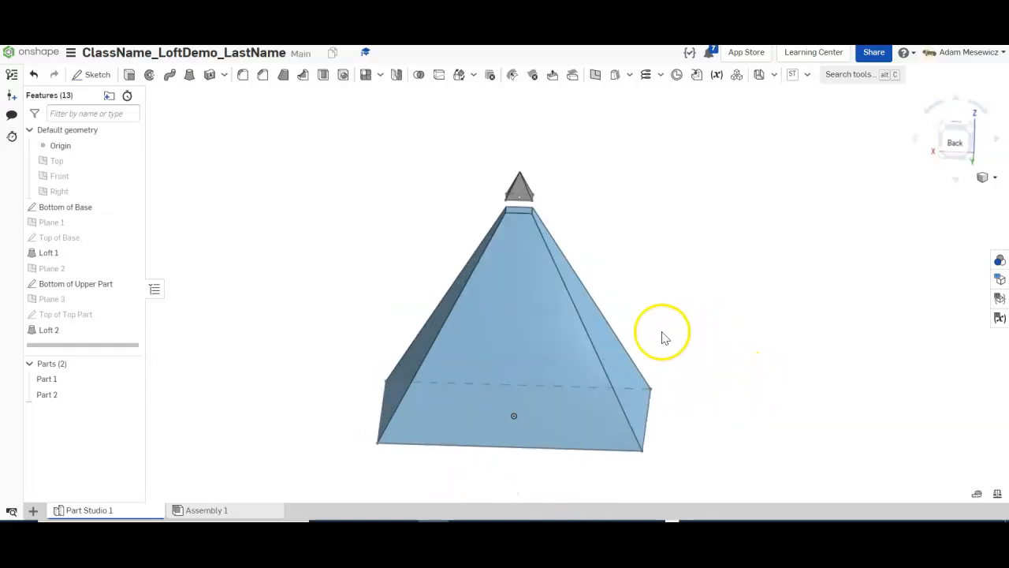